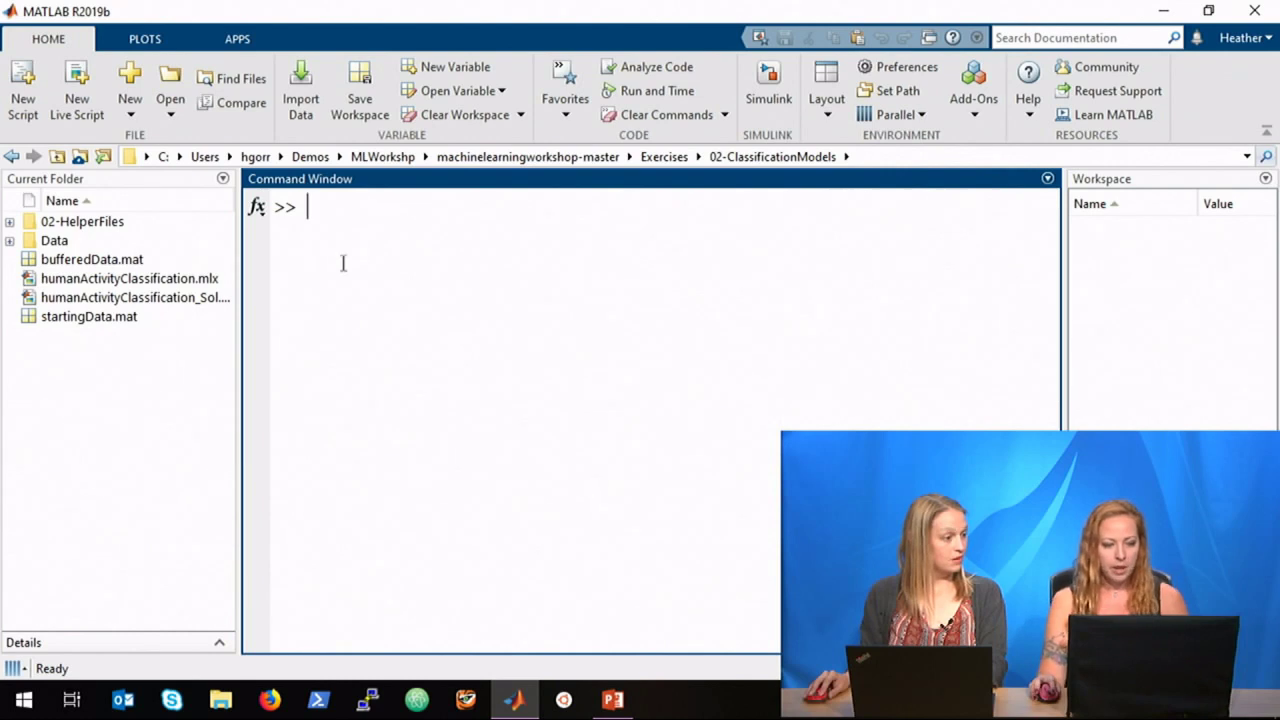
# Load bufferedData.mat and open the trainData table to examine its sensor columns through to the activity column
pyautogui.doubleClick(96, 260)
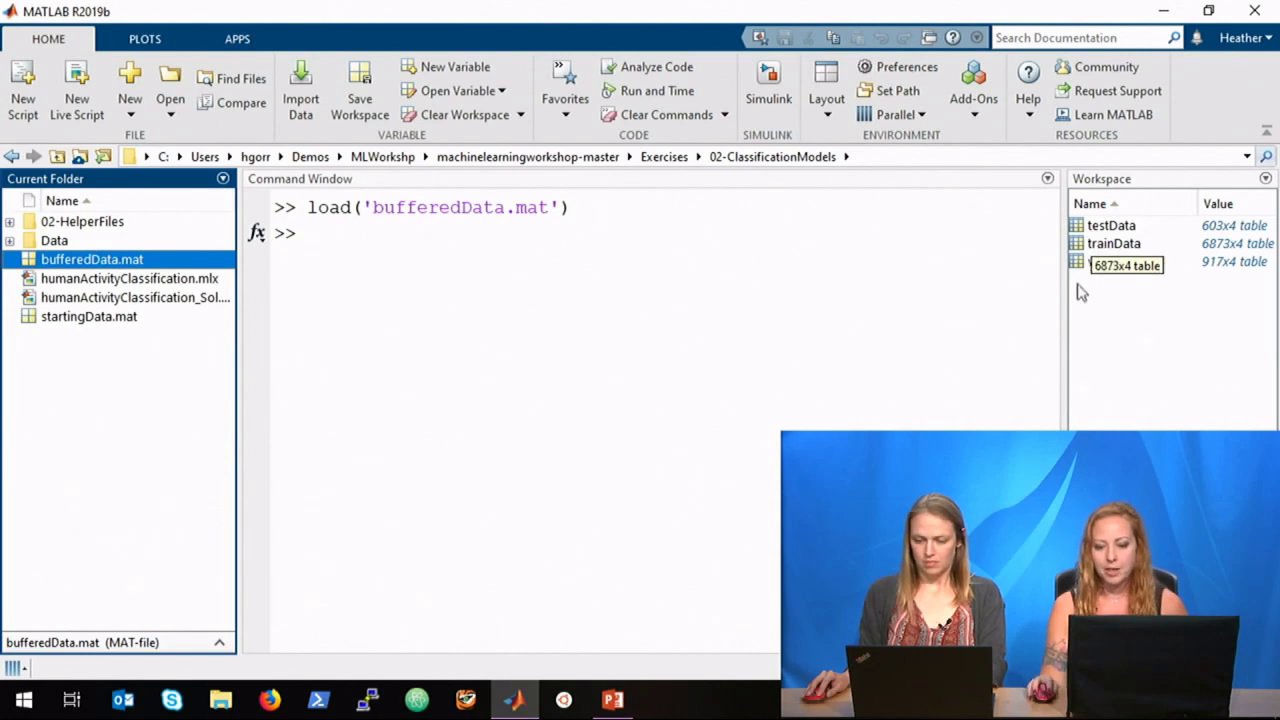
pyautogui.doubleClick(1086, 245)
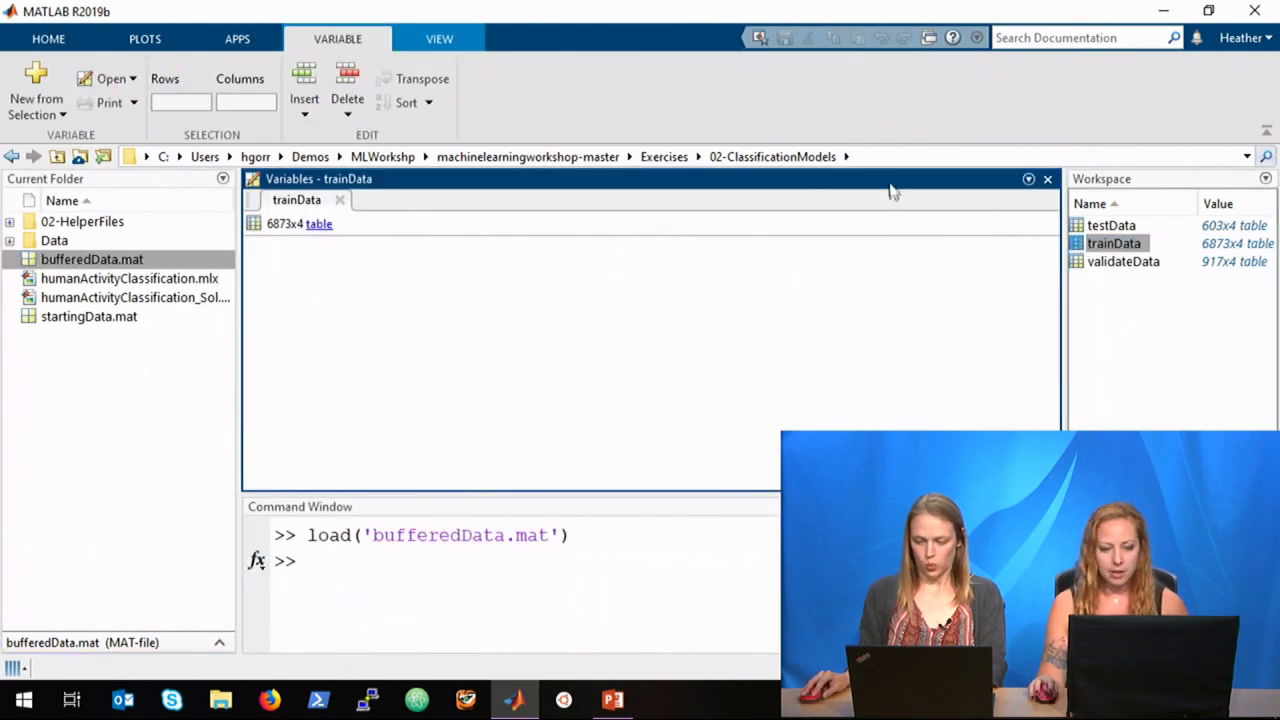
pyautogui.doubleClick(785, 185)
pyautogui.moveTo(100, 645); pyautogui.dragTo(533, 660)
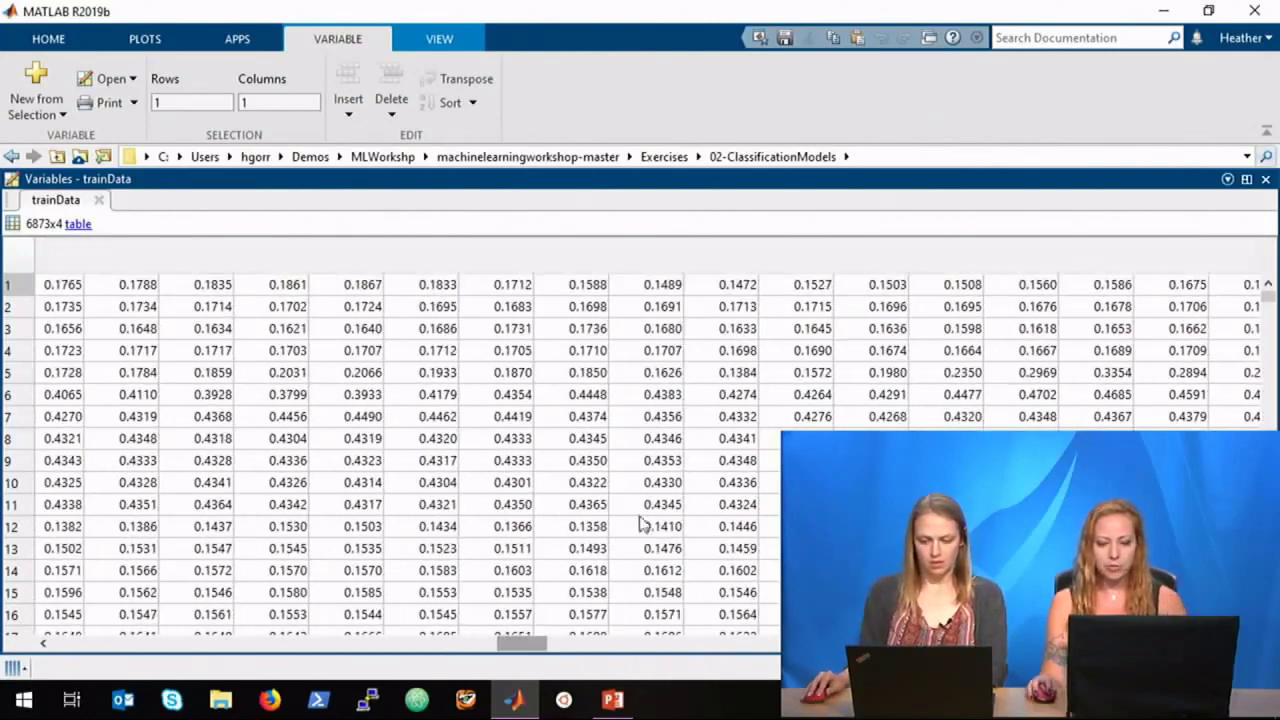
pyautogui.doubleClick(1029, 179)
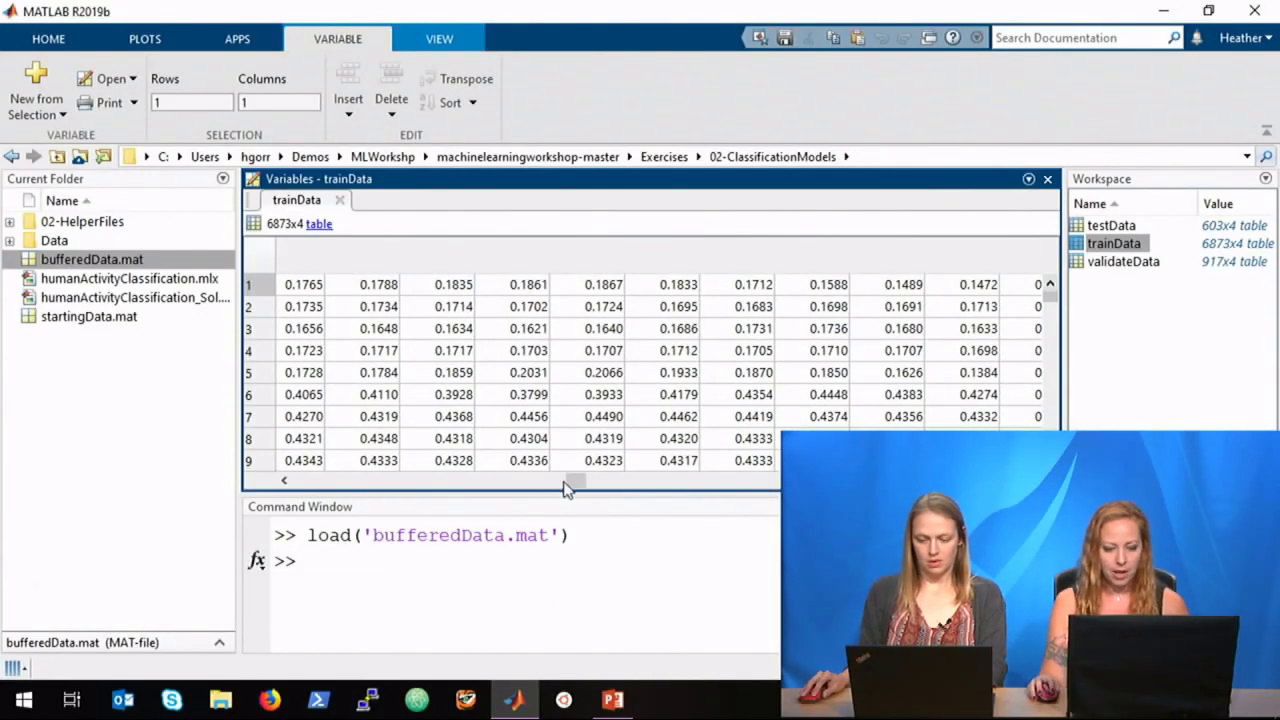
pyautogui.moveTo(563, 488); pyautogui.dragTo(820, 486)
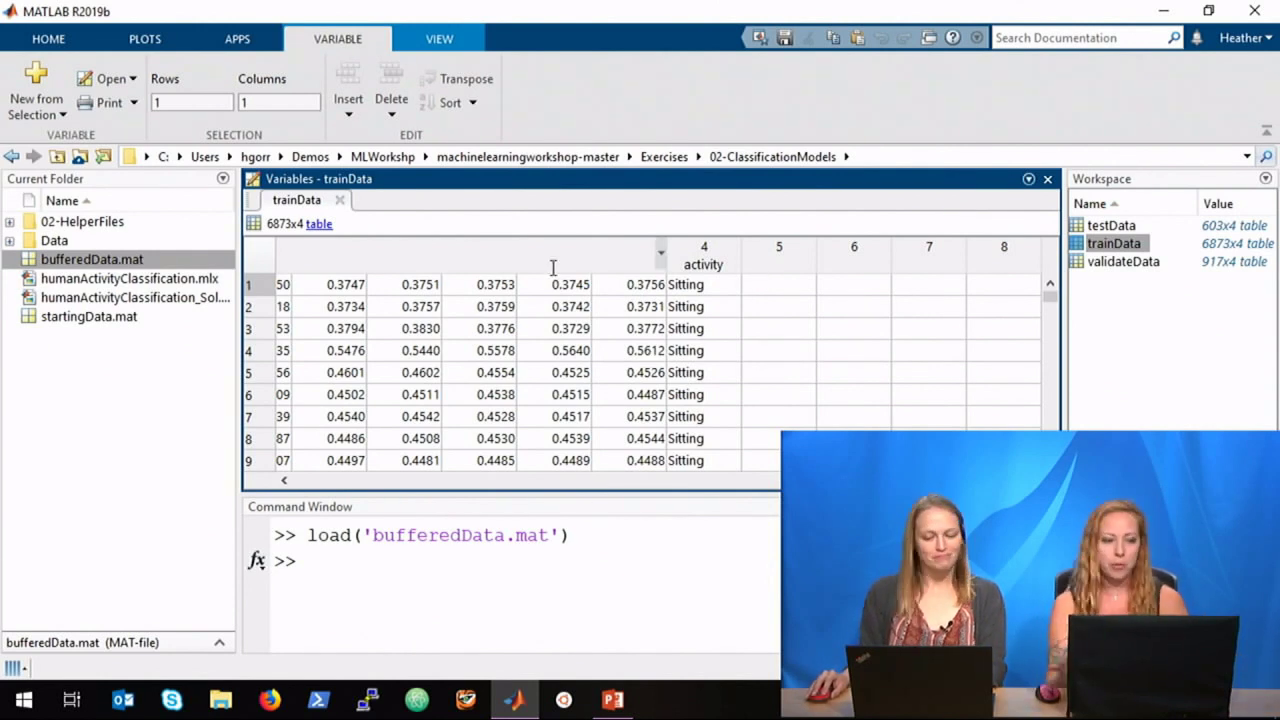
# Start a Classification Learner session on trainData with activity as the response and 5-fold cross-validation
pyautogui.click(232, 39)
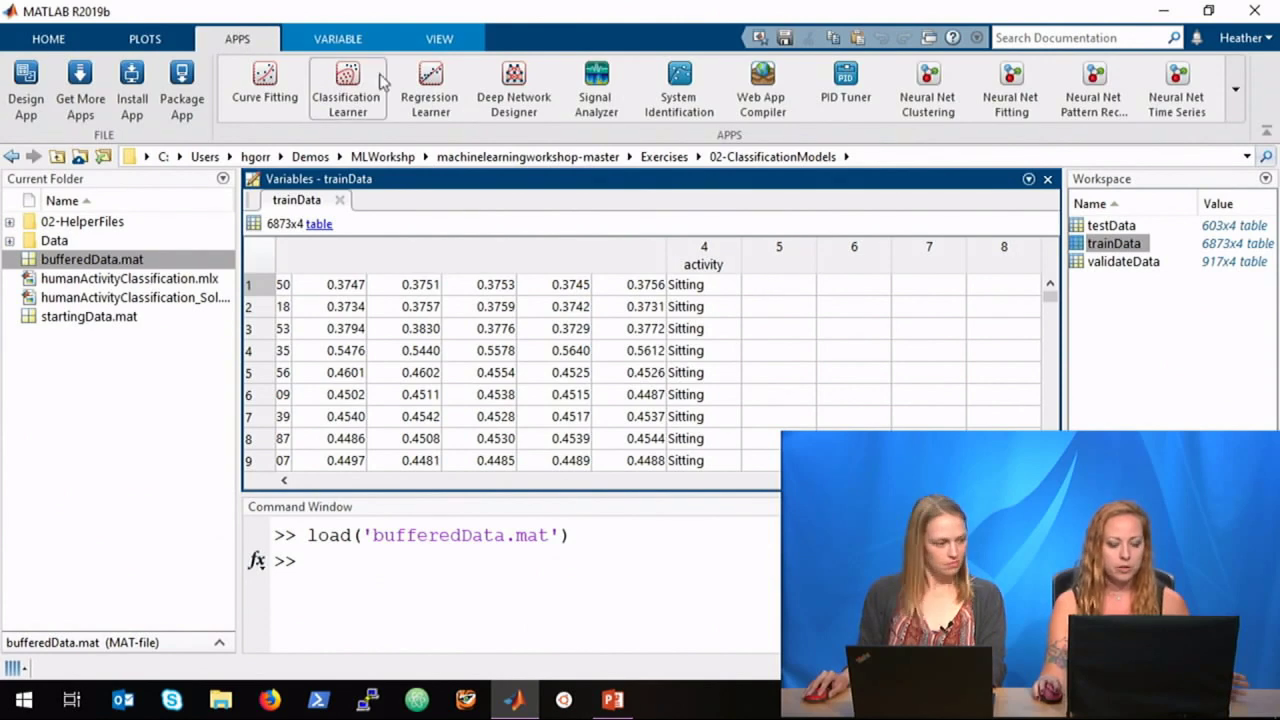
pyautogui.click(363, 78)
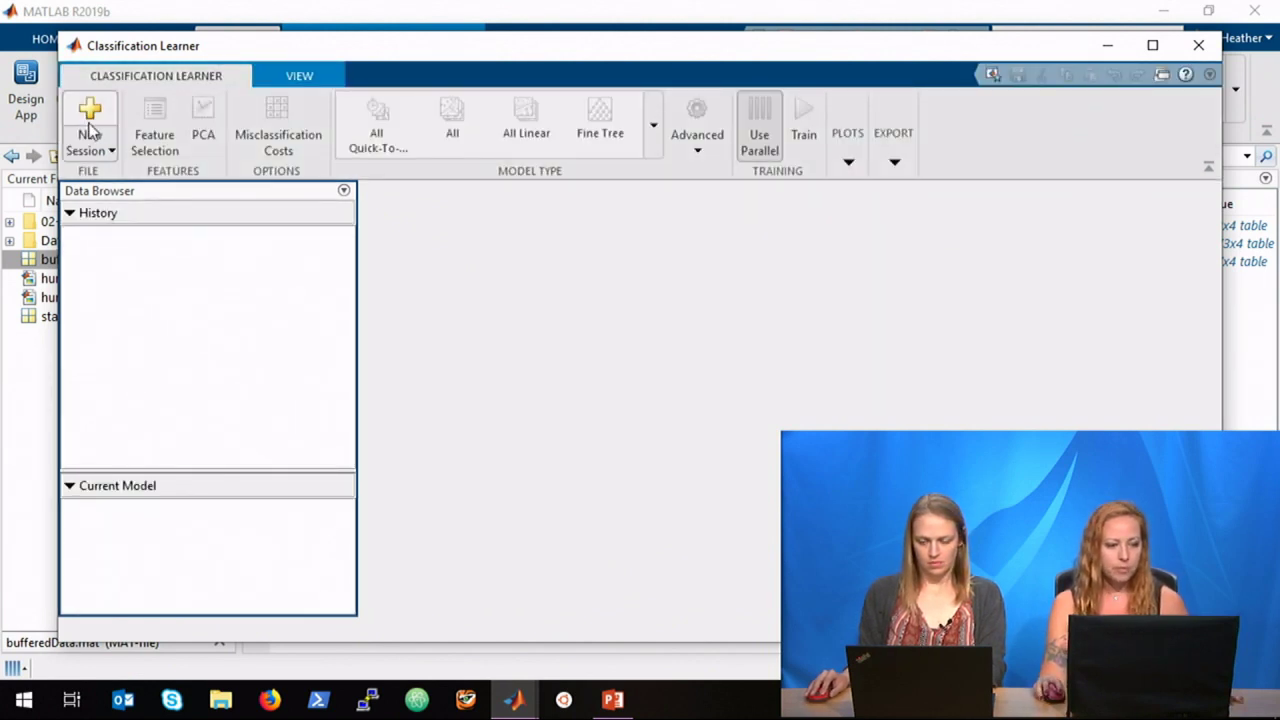
pyautogui.click(95, 138)
pyautogui.click(503, 168)
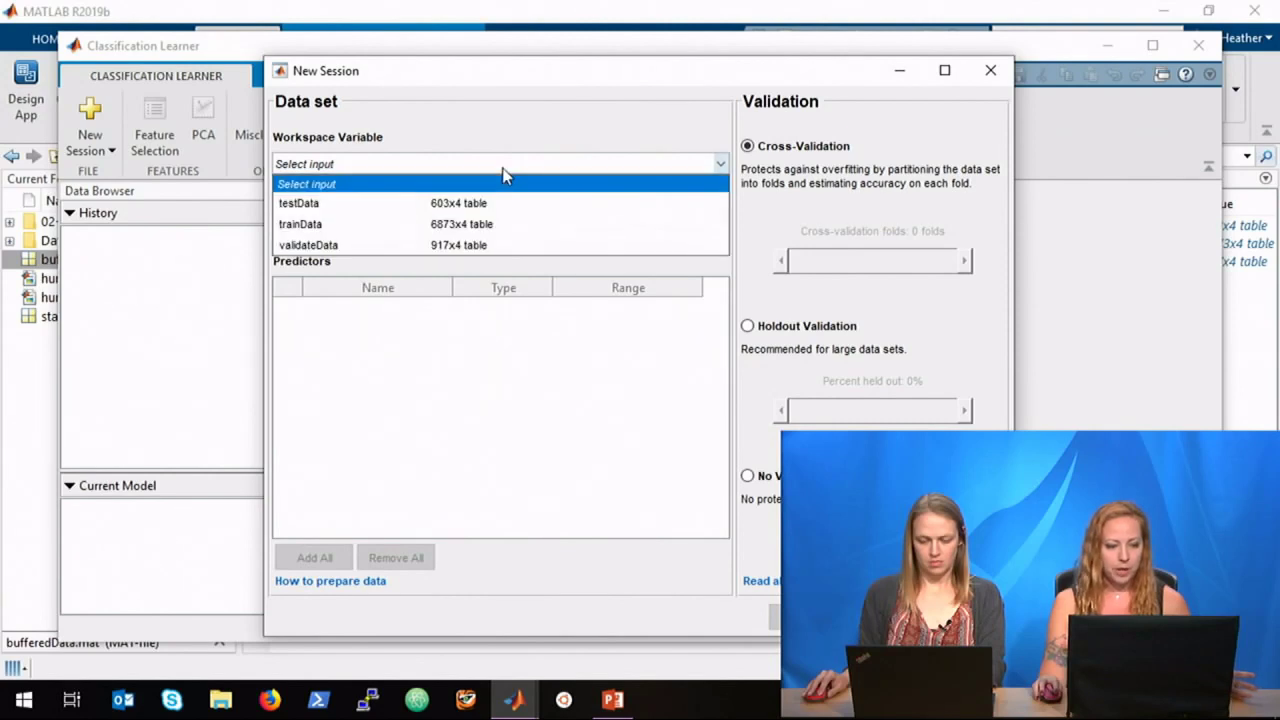
pyautogui.click(484, 226)
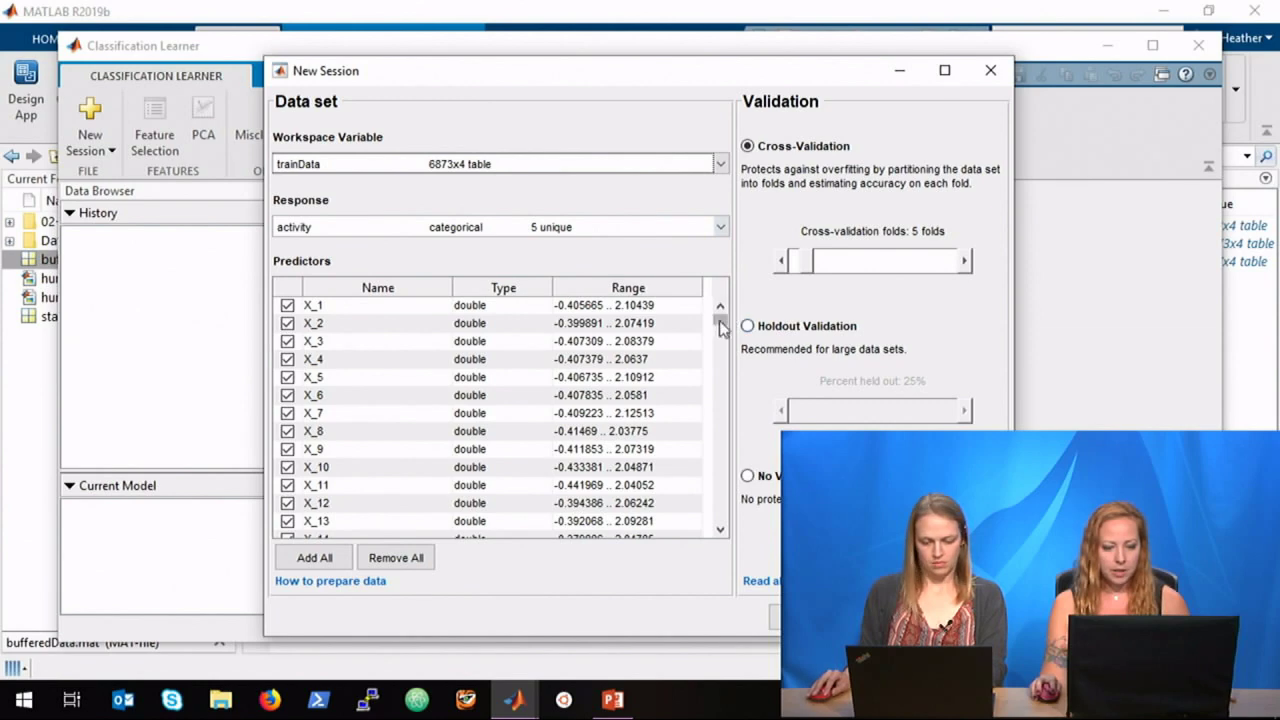
pyautogui.moveTo(720, 320)
pyautogui.mouseDown()
pyautogui.moveTo(719, 372)
pyautogui.moveTo(731, 298)
pyautogui.mouseUp()
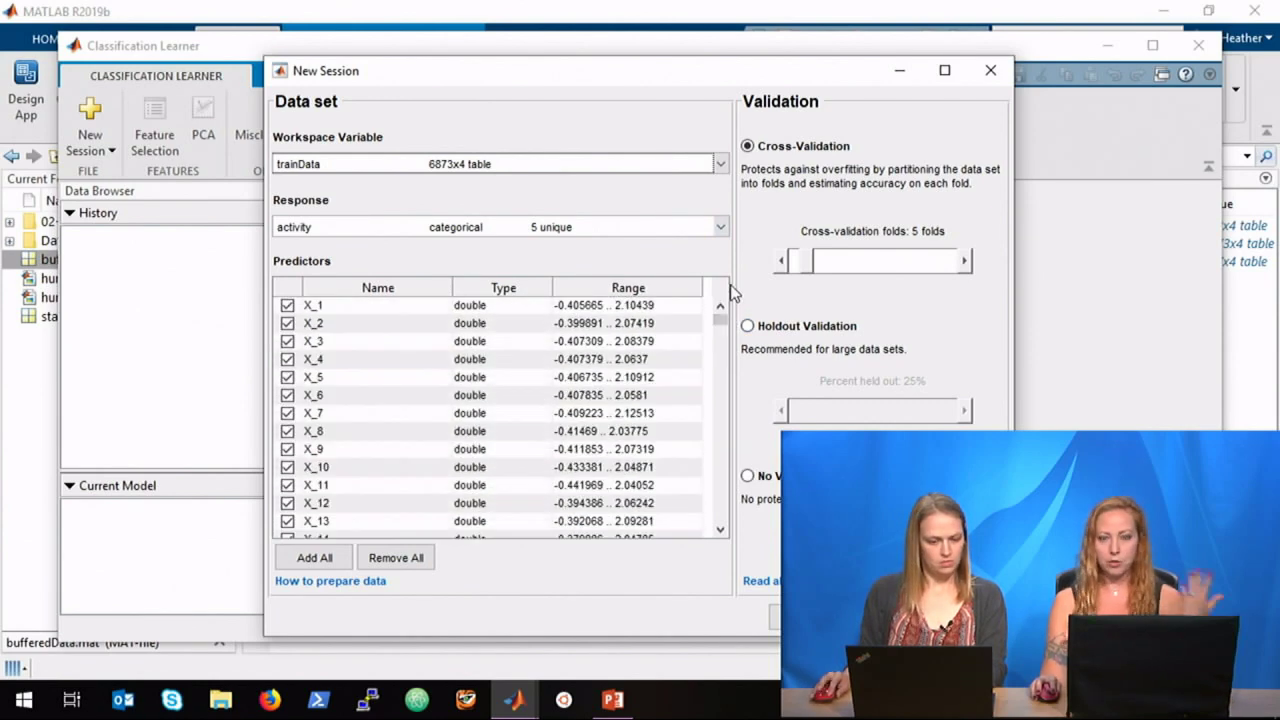
pyautogui.click(820, 617)
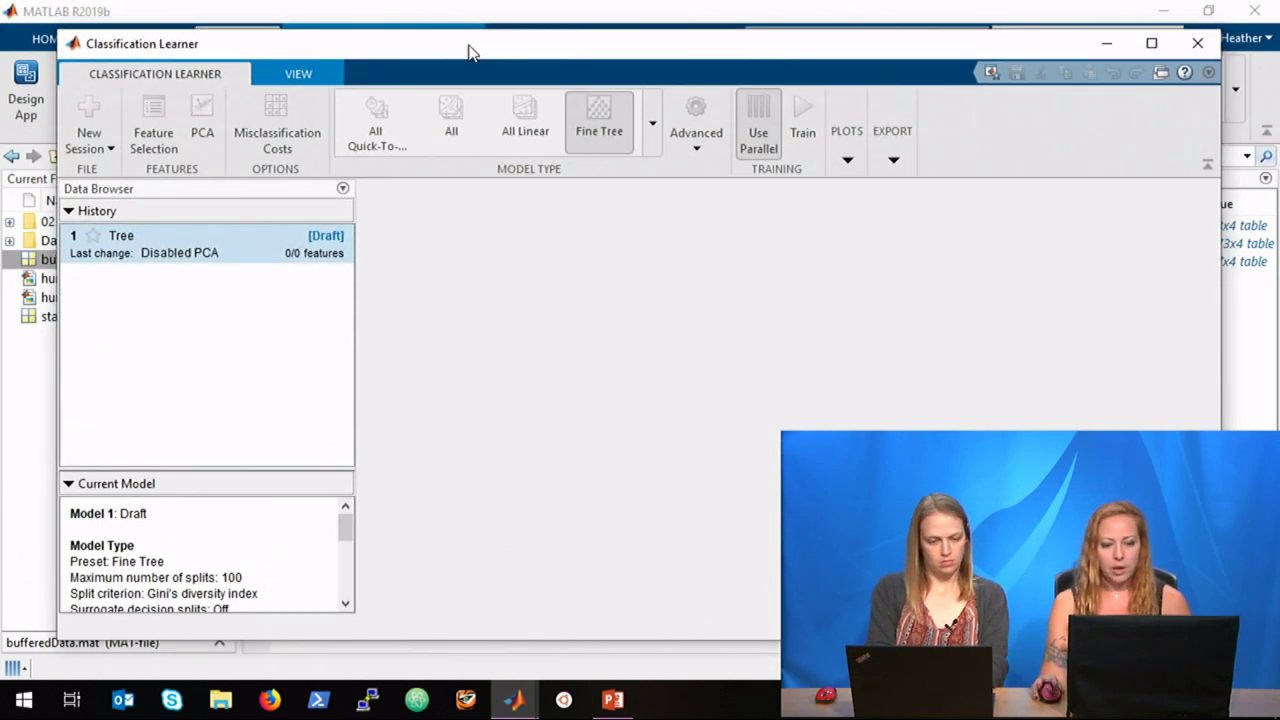
# Train the All model preset on the session data, maximize the app window and look through the queued models
pyautogui.click(654, 127)
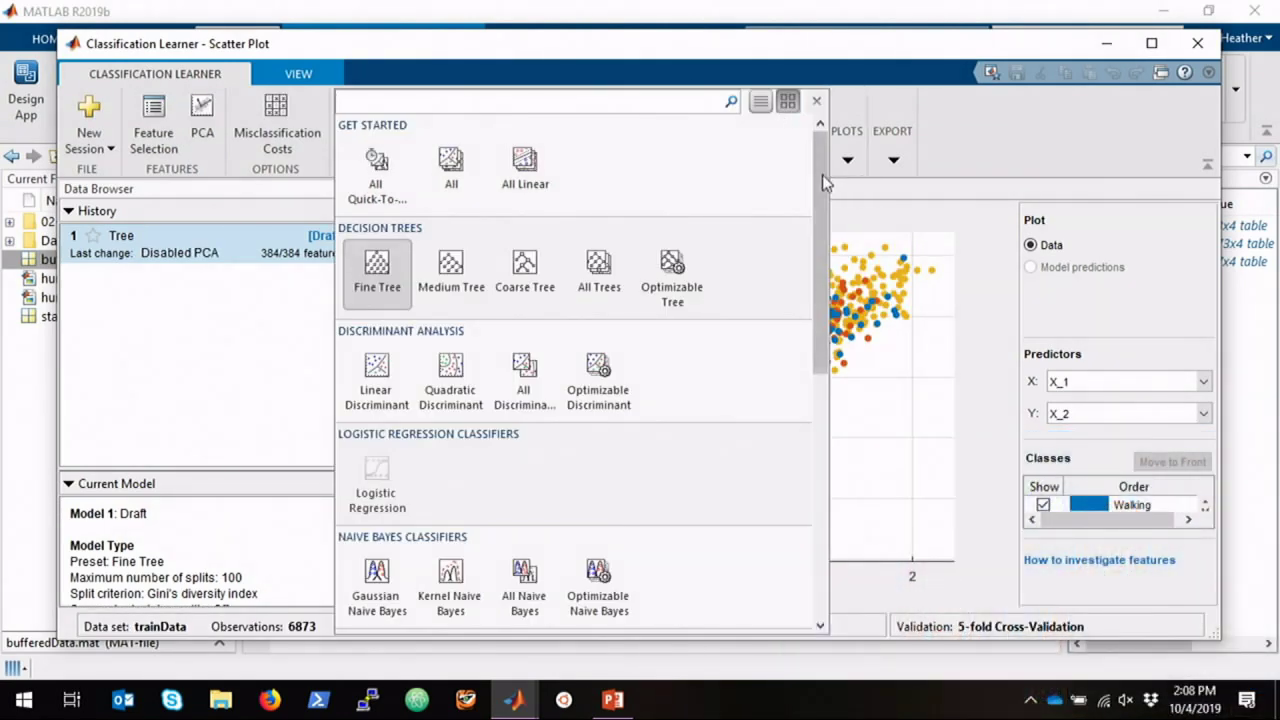
pyautogui.moveTo(822, 174)
pyautogui.mouseDown()
pyautogui.moveTo(813, 197)
pyautogui.moveTo(820, 163)
pyautogui.mouseUp()
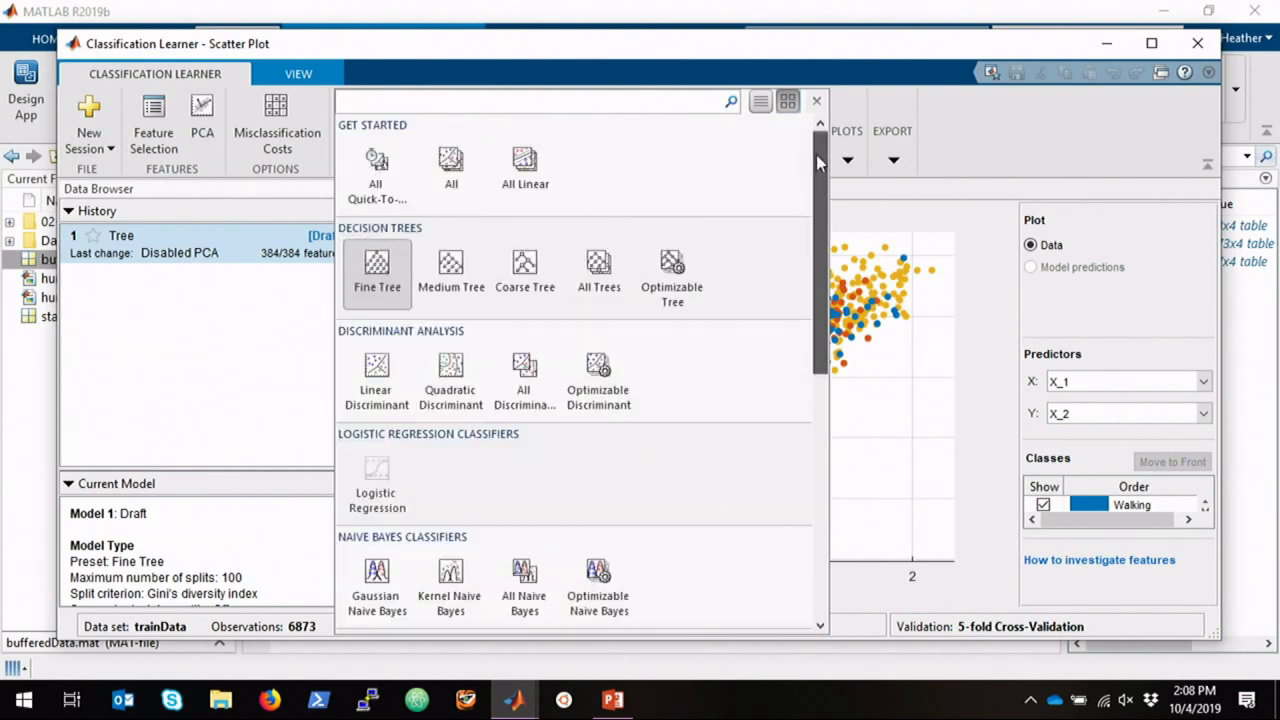
pyautogui.click(451, 165)
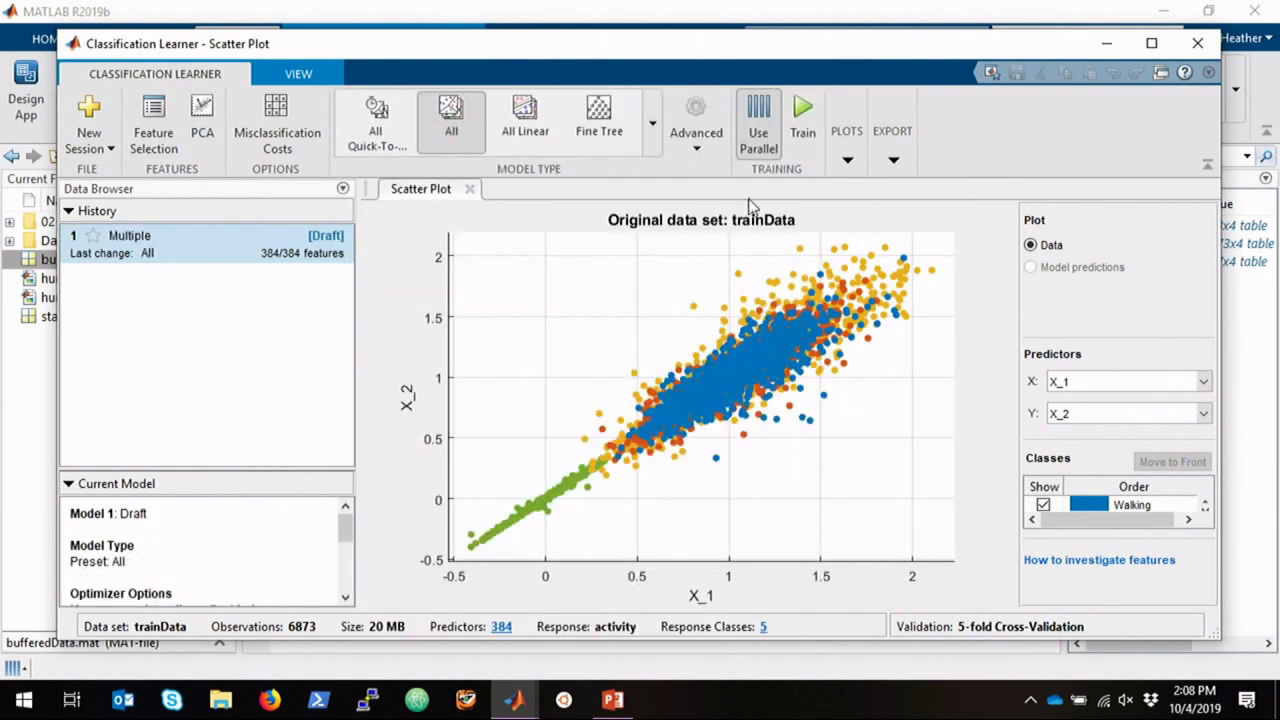
pyautogui.click(805, 130)
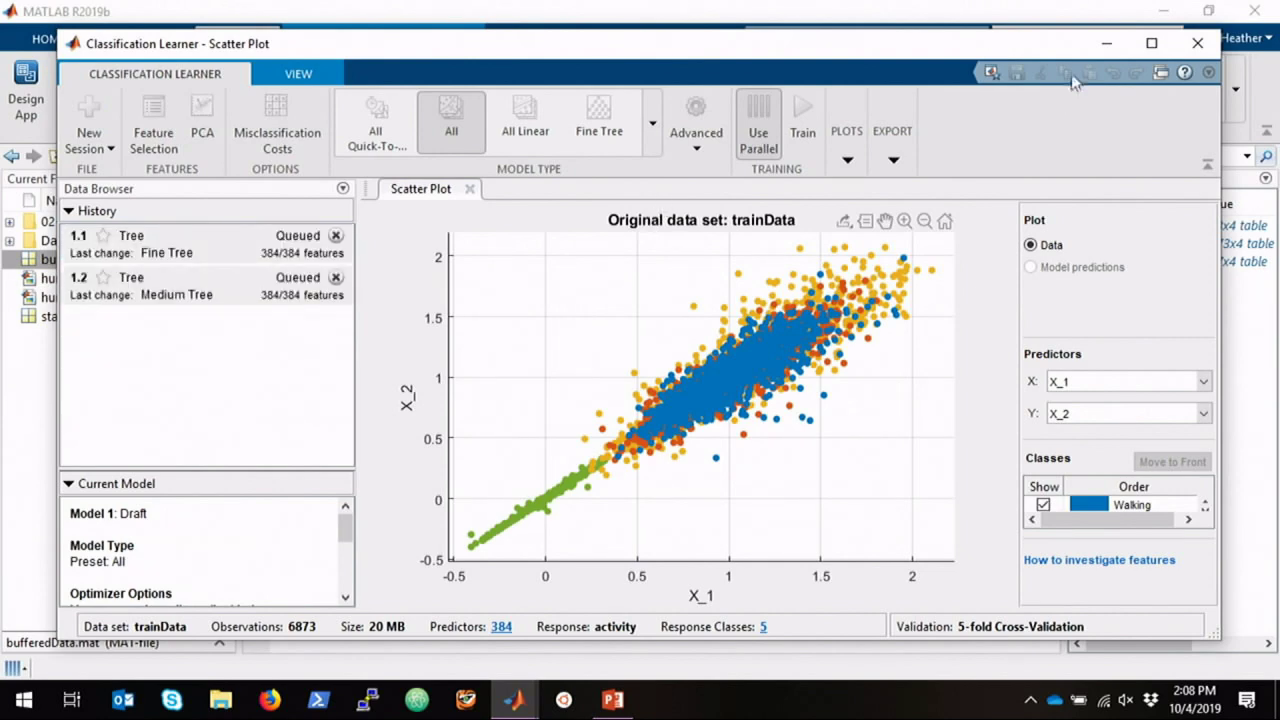
pyautogui.click(1151, 43)
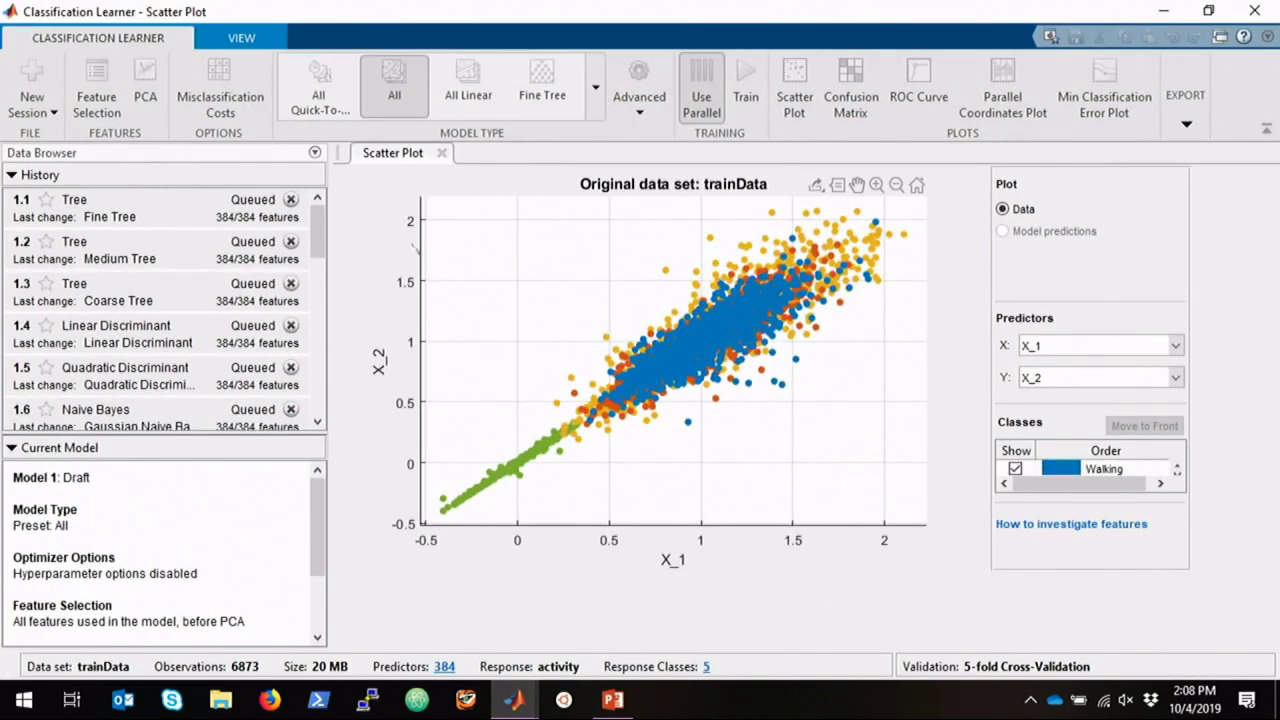
pyautogui.scroll(-3, 318, 253)
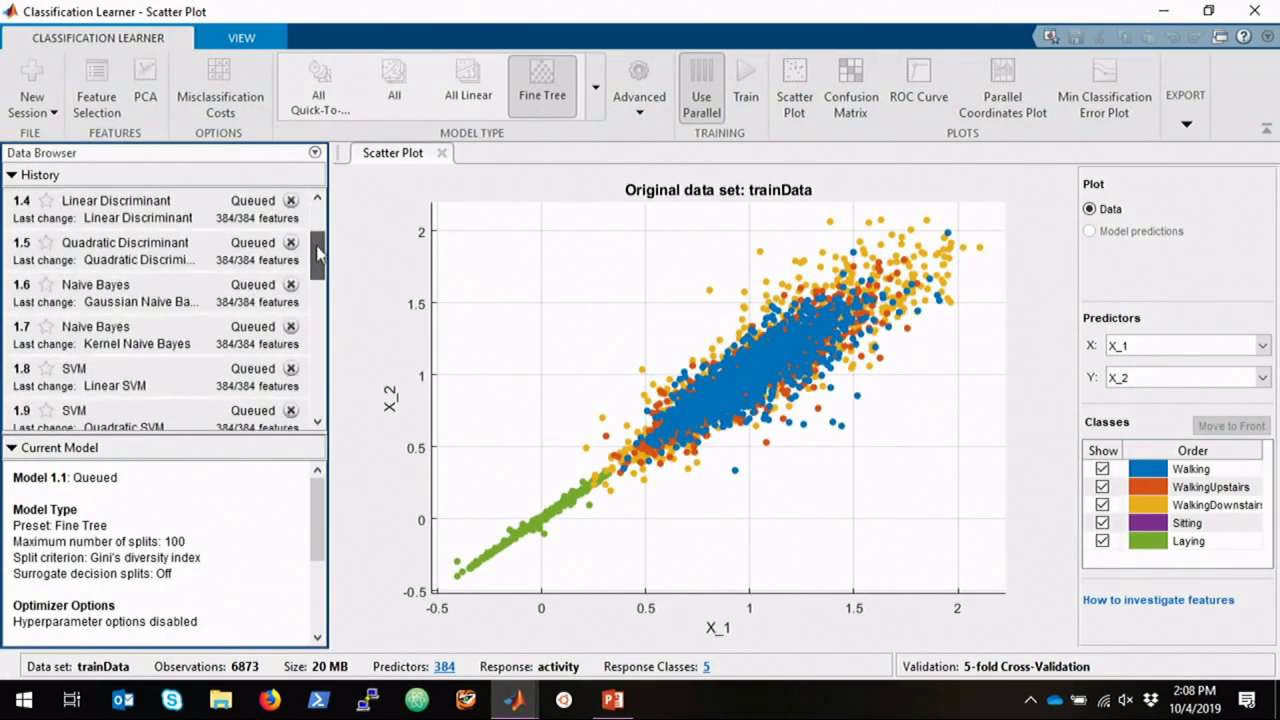
pyautogui.moveTo(318, 253); pyautogui.dragTo(320, 313)
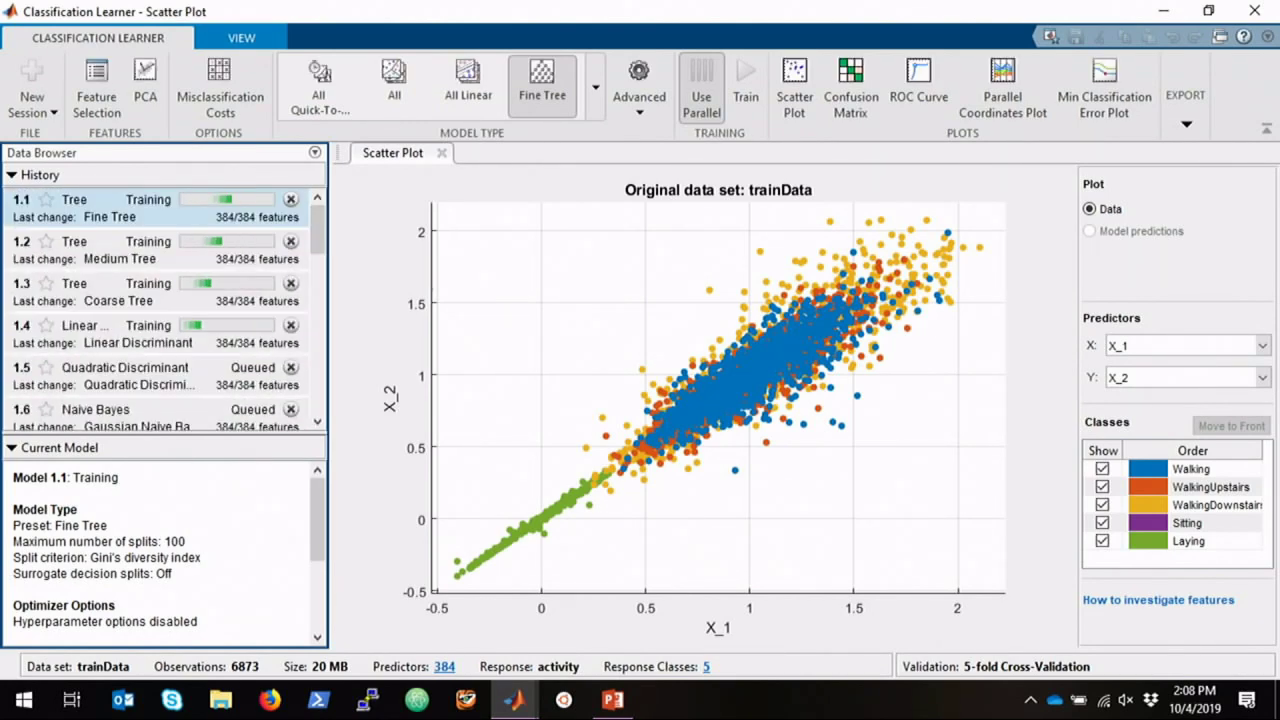
# Browse the available classifier types, then launch the ZoomIt screen annotation tool and allow it to run
pyautogui.click(597, 88)
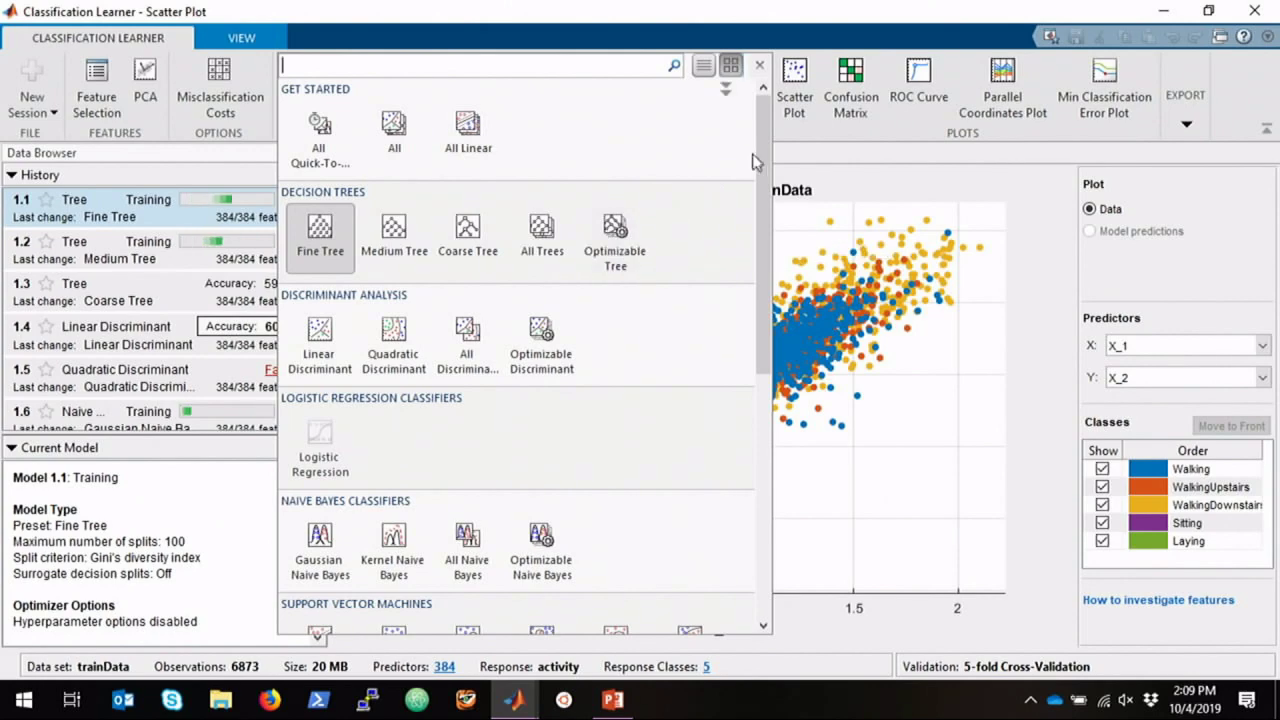
pyautogui.scroll(-10, 756, 162)
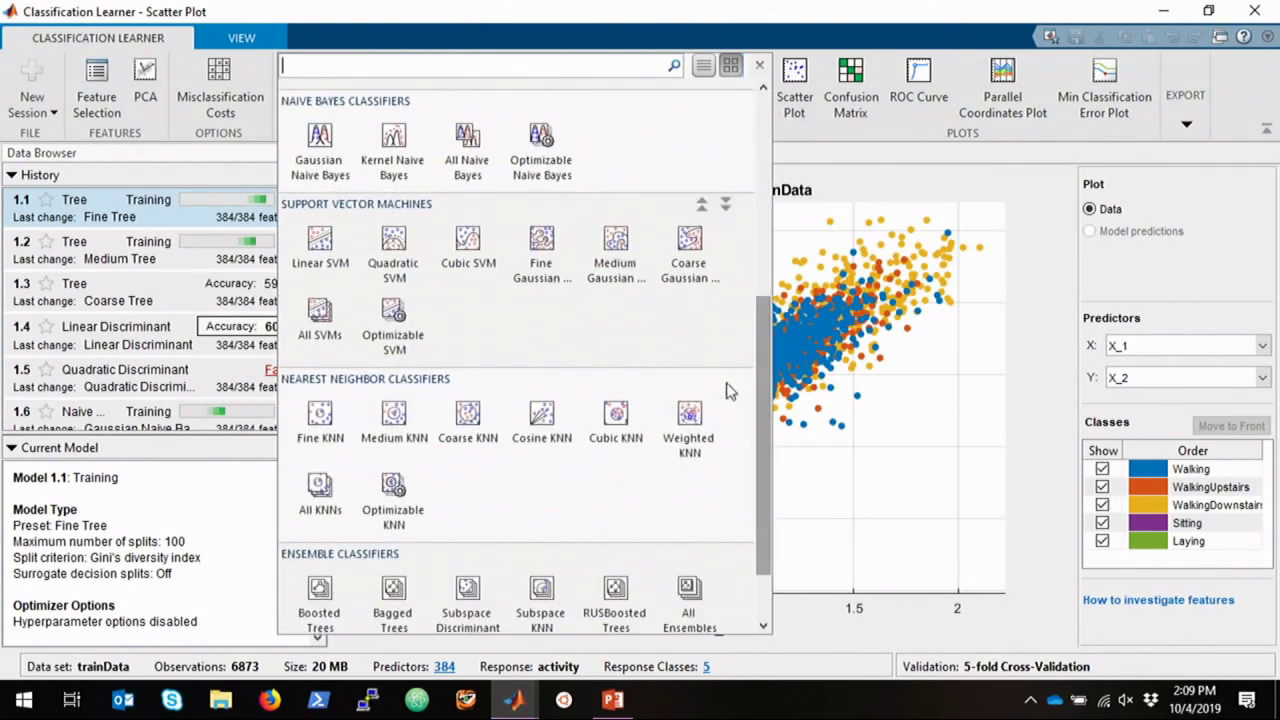
pyautogui.click(20, 702)
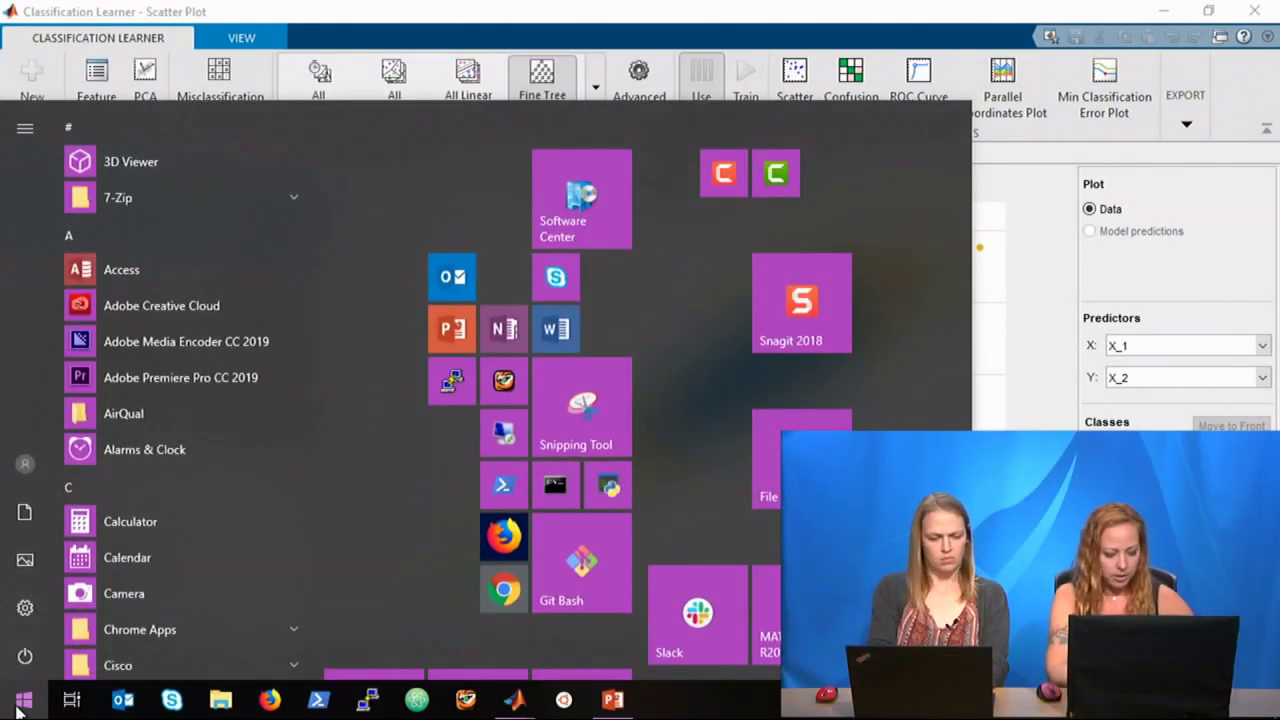
pyautogui.write('zoomit')
pyautogui.press('Return')
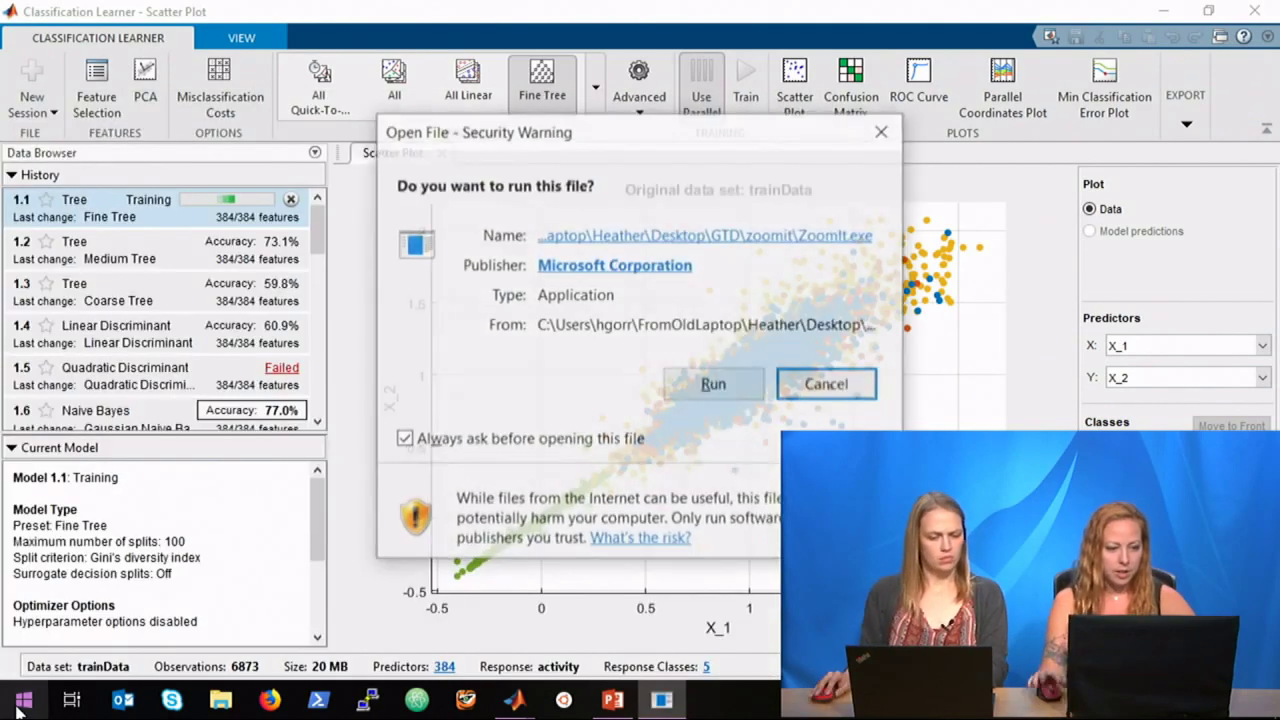
pyautogui.click(713, 383)
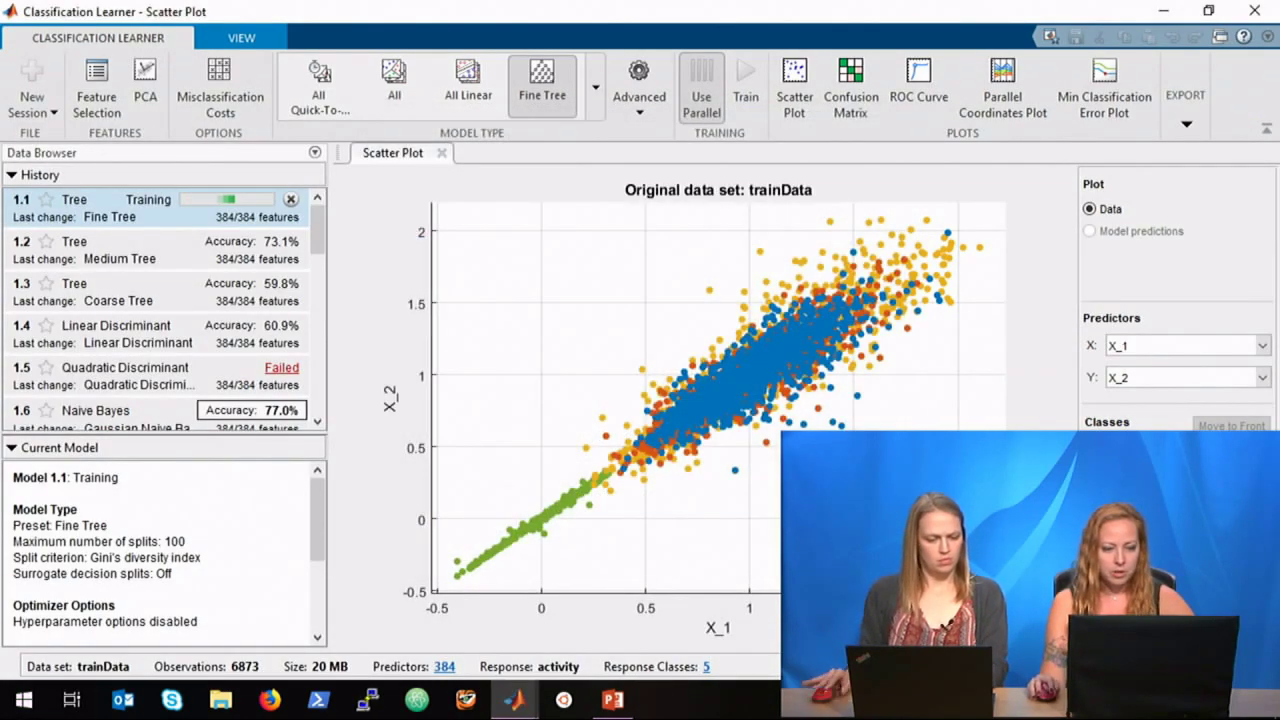
# Magnify the classifier gallery around the Naive Bayes group and circle Gaussian Naive Bayes with a freehand annotation
pyautogui.click(593, 86)
pyautogui.hotkey('ctrl', '1')
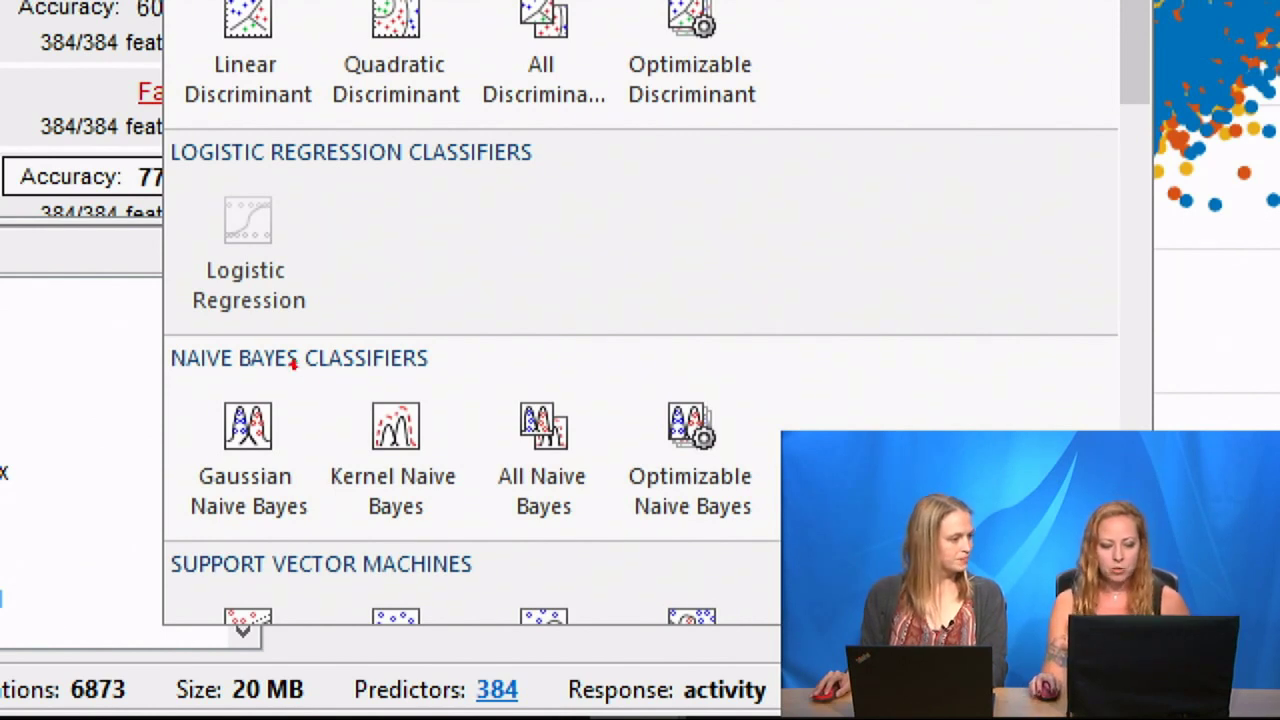
pyautogui.moveTo(293, 365)
pyautogui.mouseDown()
pyautogui.moveTo(137, 411)
pyautogui.moveTo(228, 581)
pyautogui.moveTo(345, 476)
pyautogui.moveTo(276, 338)
pyautogui.mouseUp()
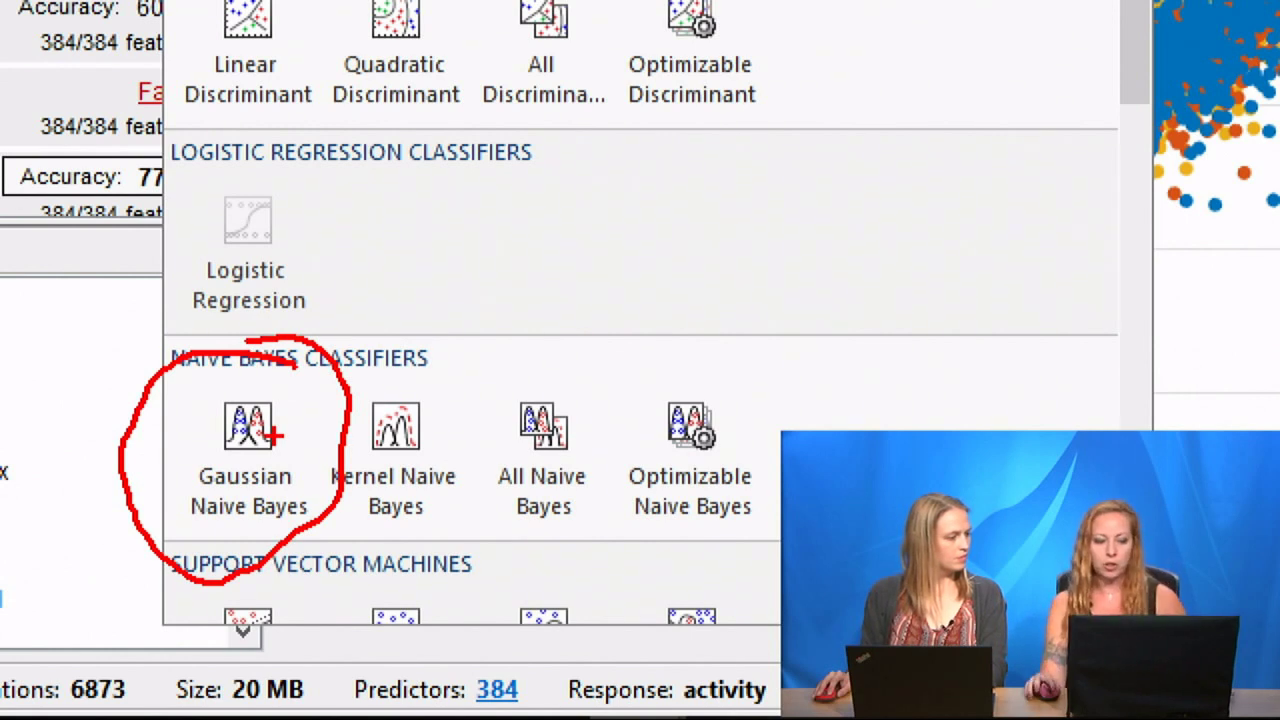
pyautogui.moveTo(422, 364)
pyautogui.mouseDown()
pyautogui.moveTo(368, 496)
pyautogui.moveTo(450, 423)
pyautogui.moveTo(422, 372)
pyautogui.mouseUp()
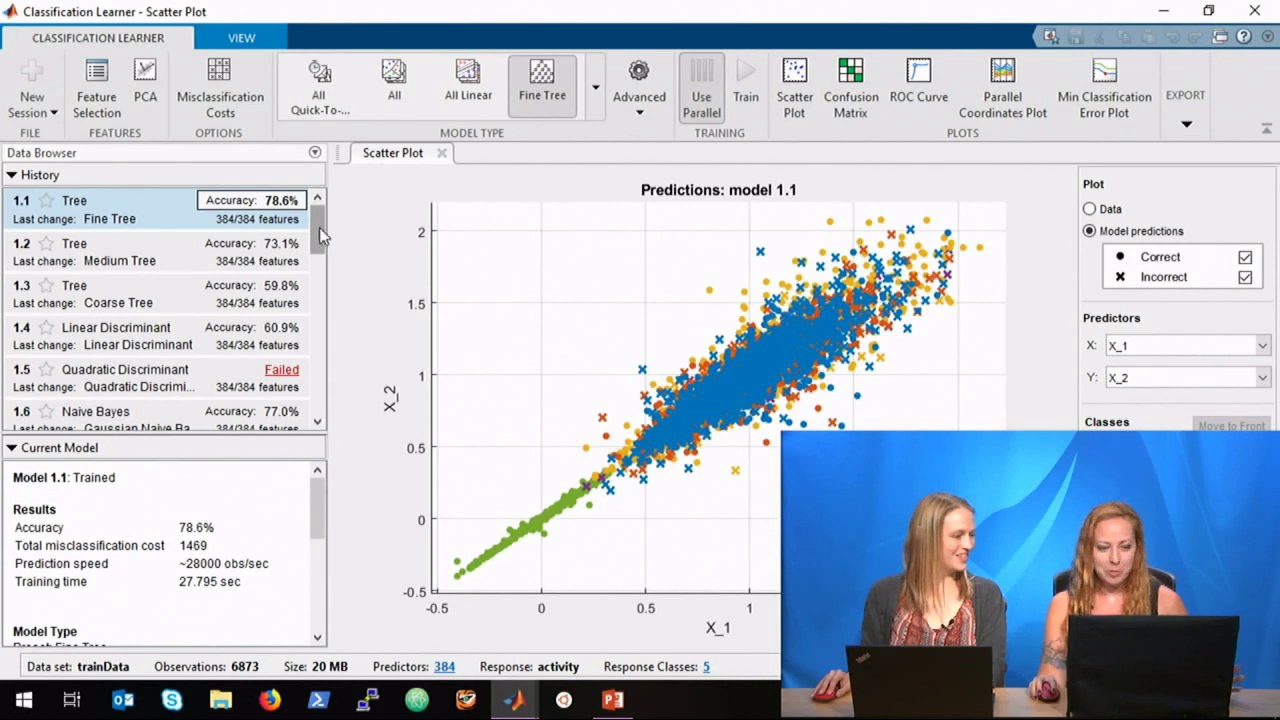
# Select the Quadratic Discriminant model in the history and widen the Data Browser to read its details
pyautogui.click(186, 376)
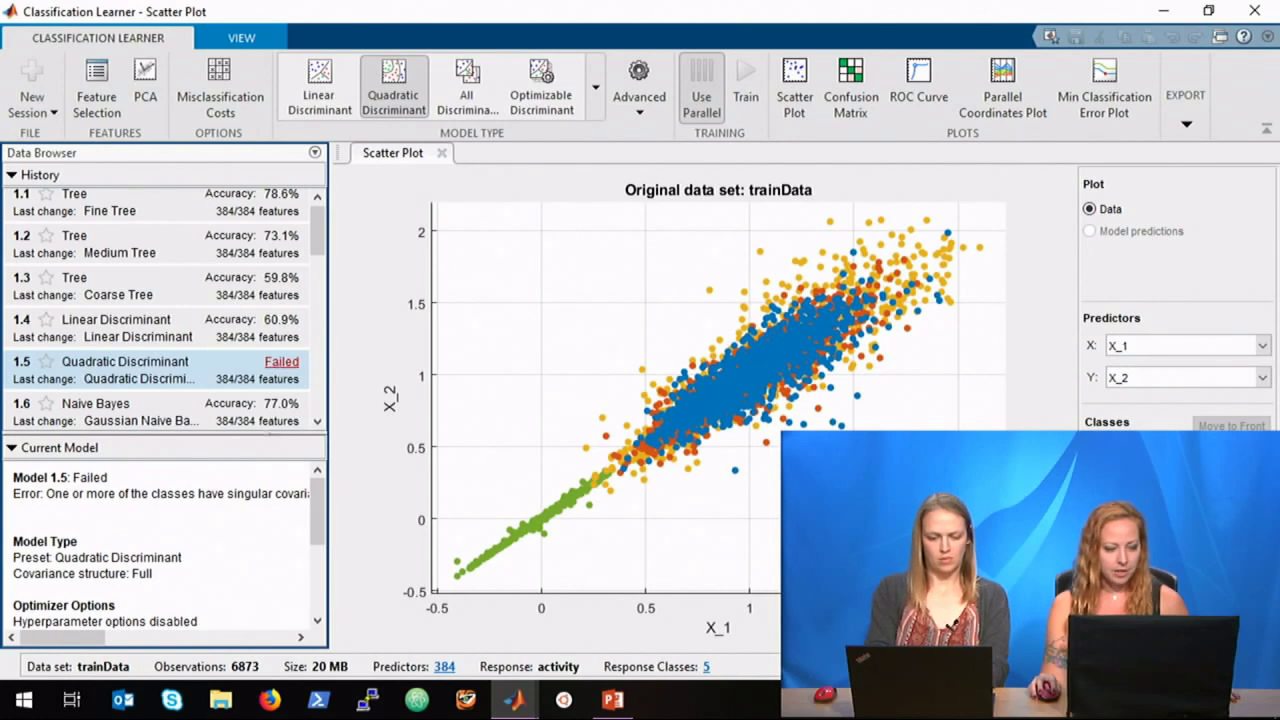
pyautogui.moveTo(330, 492); pyautogui.dragTo(369, 477)
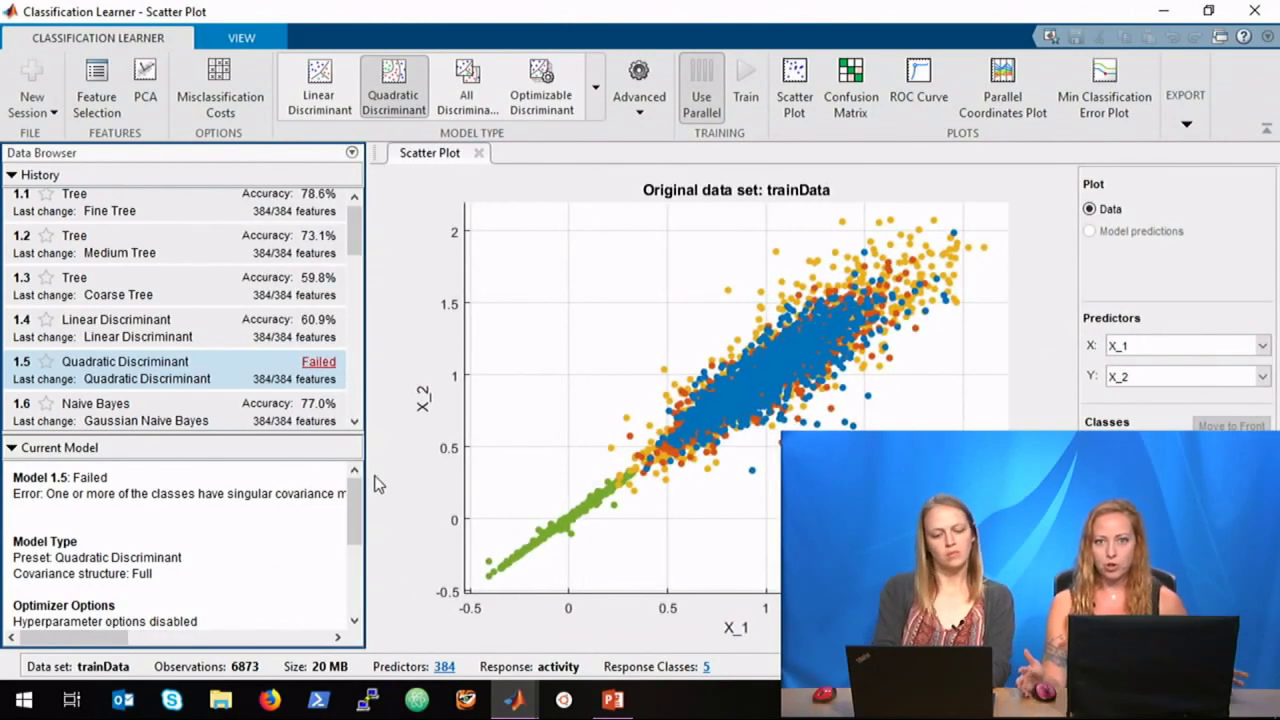
# Review the classifier families on offer, from decision trees down to ensemble classifiers, without choosing another model
pyautogui.click(596, 86)
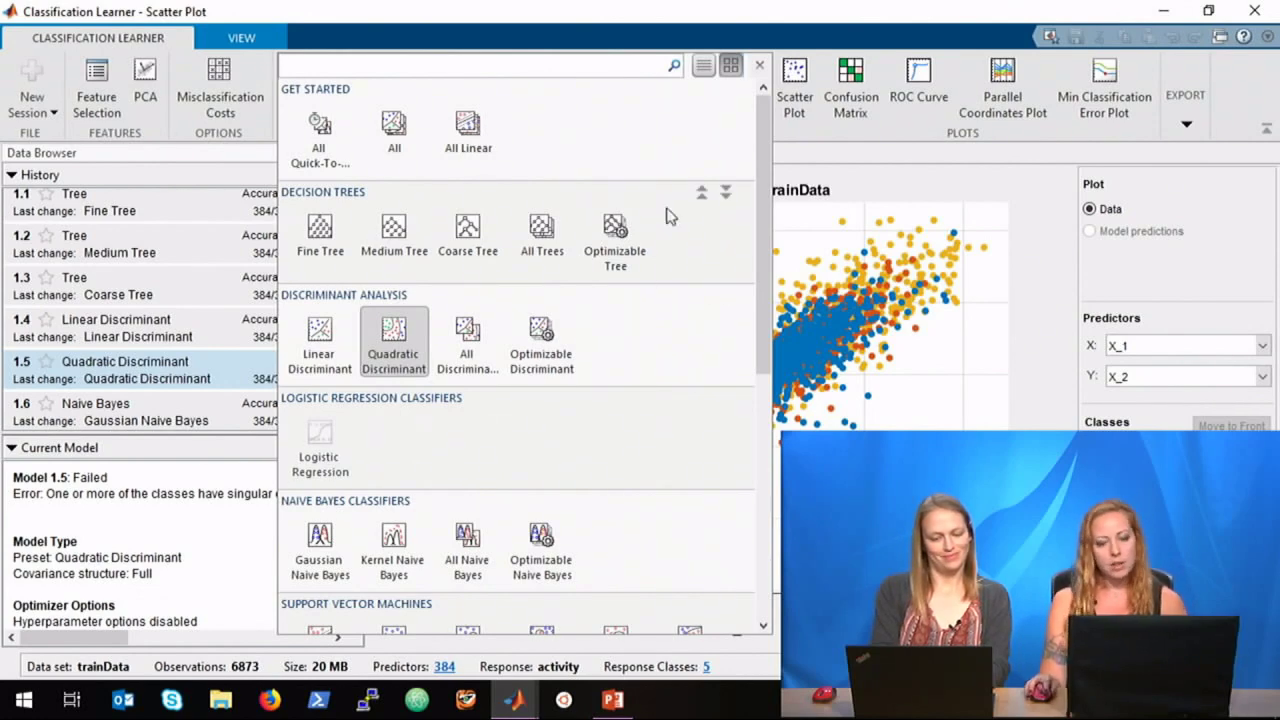
pyautogui.moveTo(760, 155); pyautogui.dragTo(757, 380)
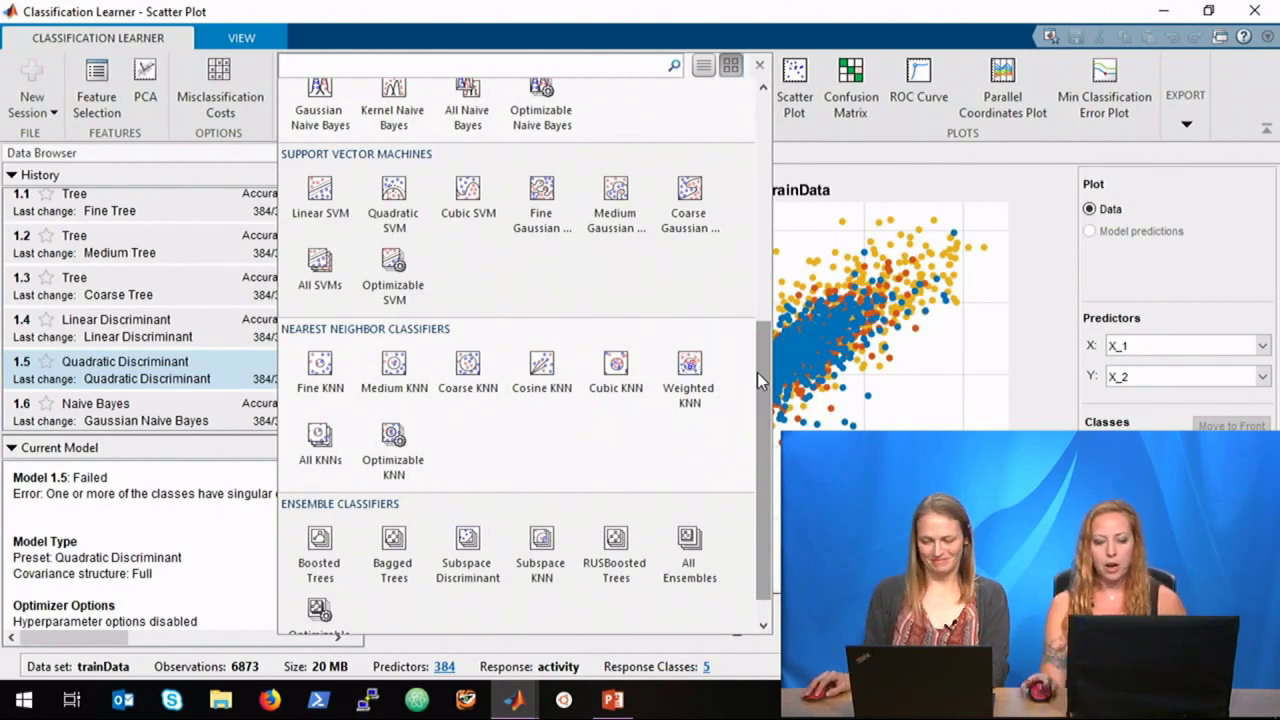
pyautogui.moveTo(757, 372); pyautogui.dragTo(791, 130)
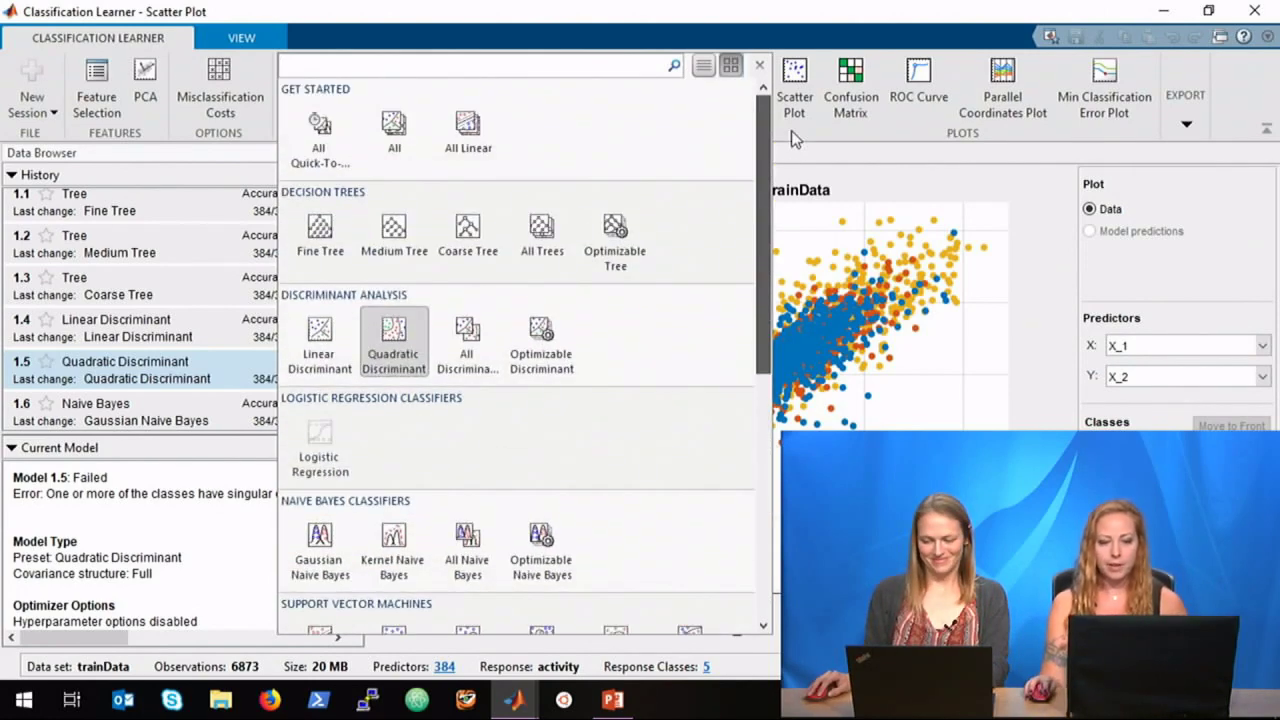
pyautogui.click(760, 67)
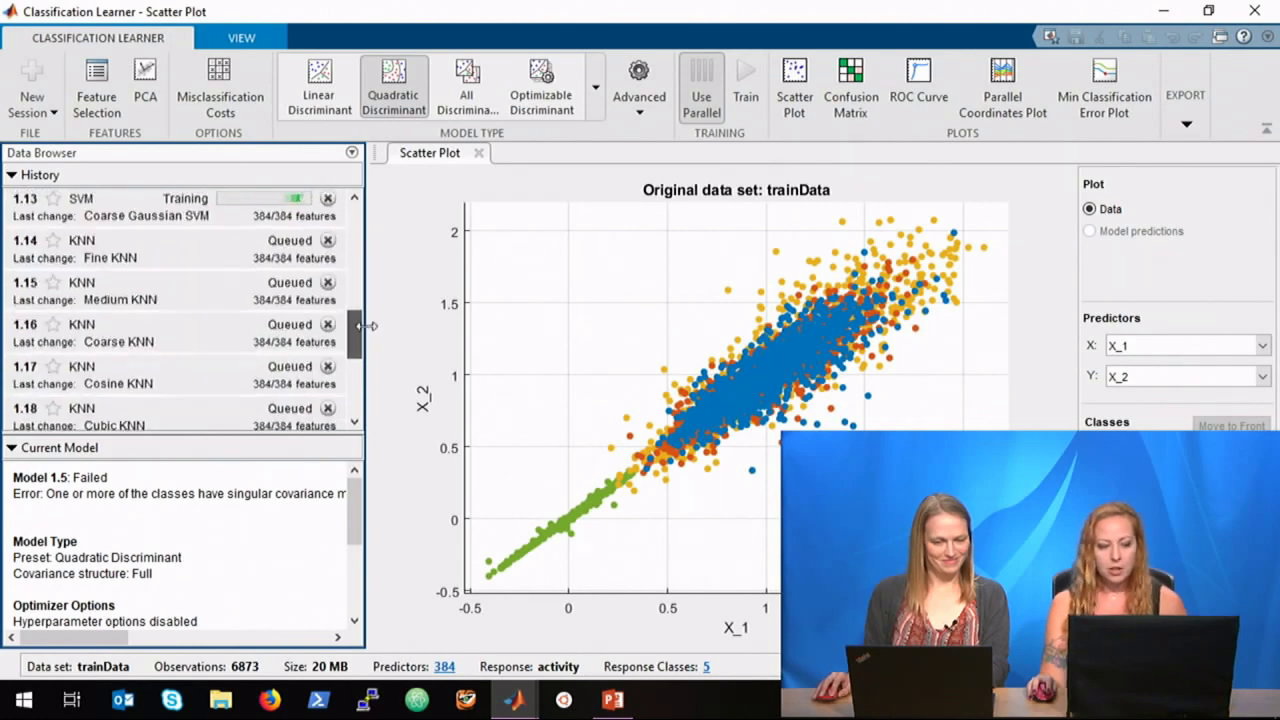
# Select the Cubic SVM model 1.10 in the history and plot its confusion matrix
pyautogui.moveTo(365, 325); pyautogui.dragTo(374, 284)
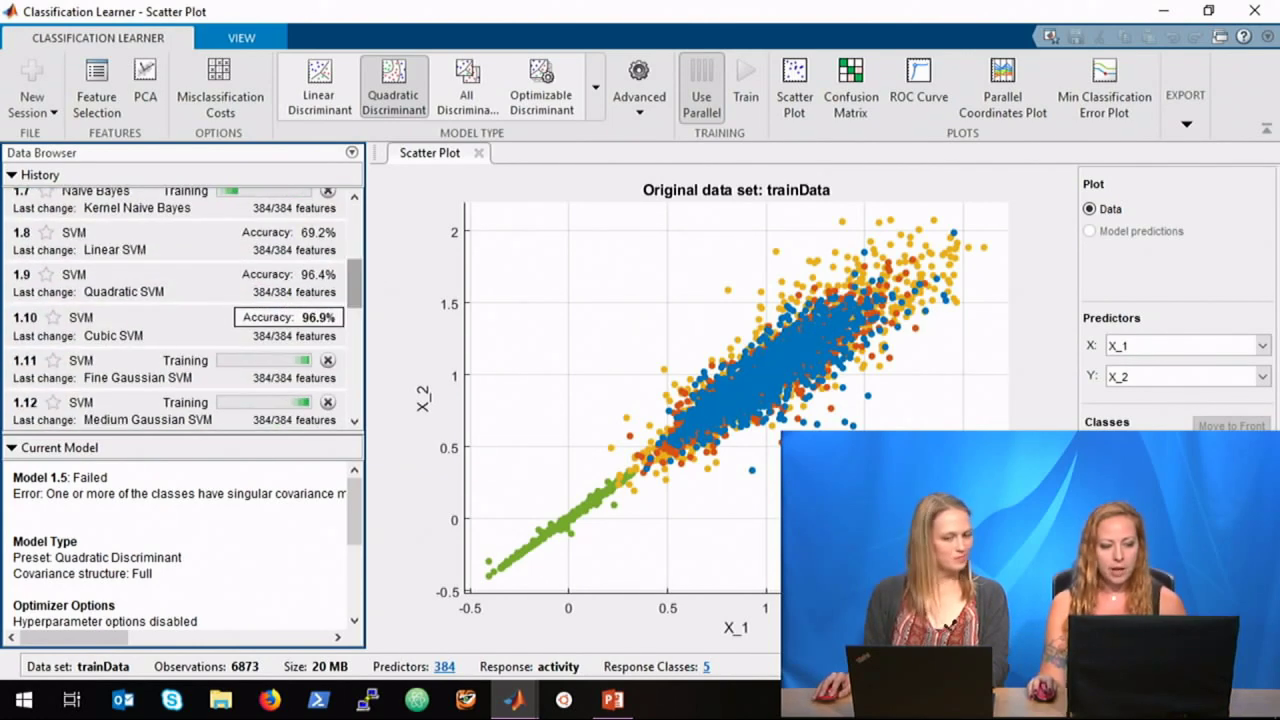
pyautogui.click(238, 321)
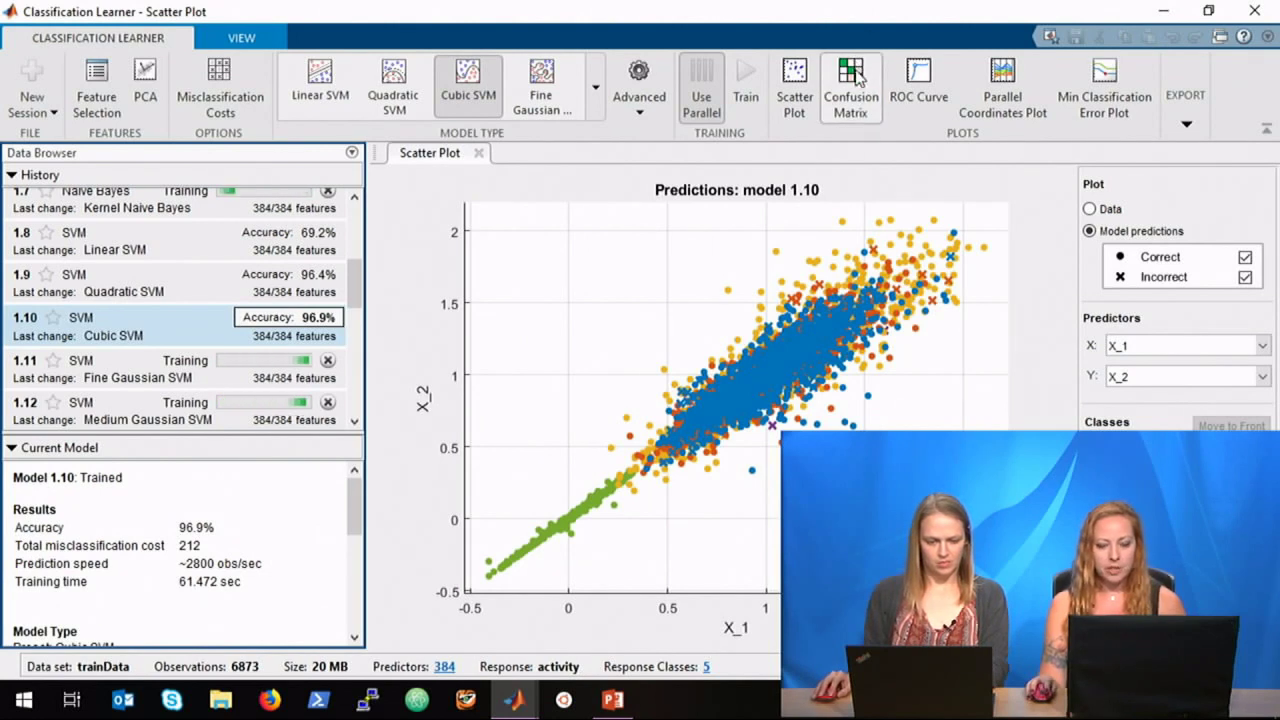
pyautogui.click(852, 80)
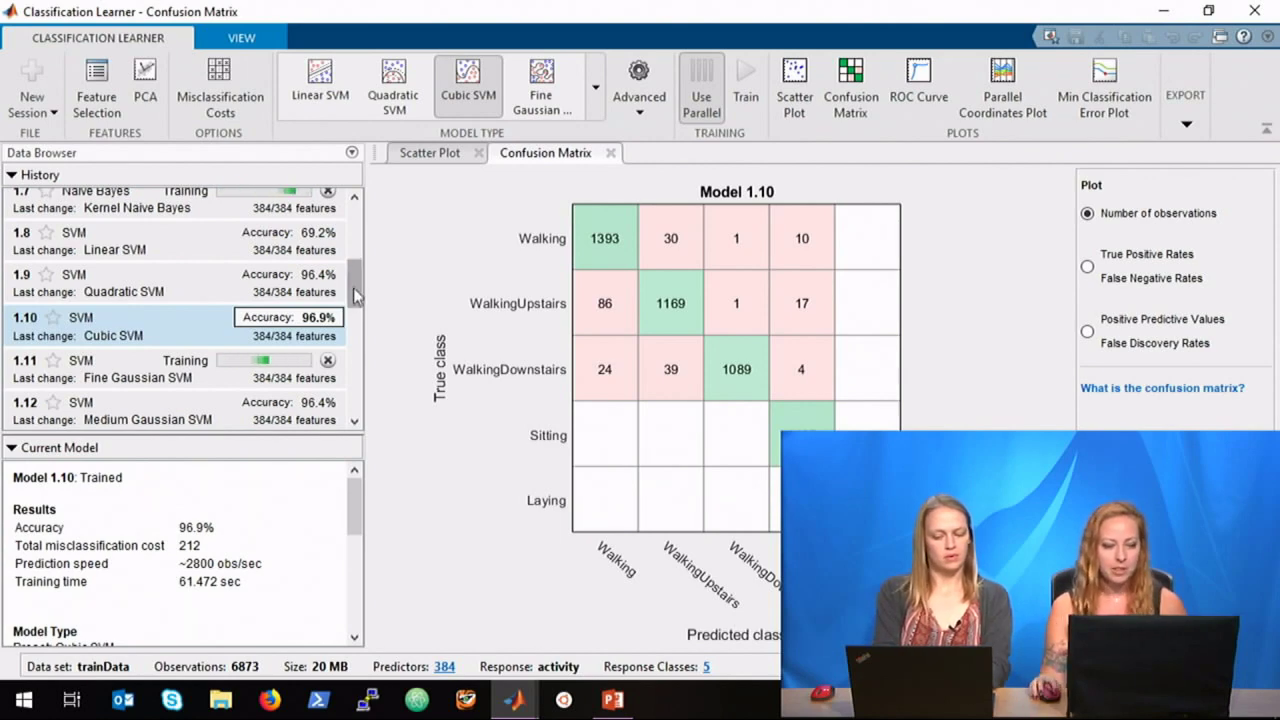
# Review the SVM entries in the model history and check the Cubic SVM scatter plot against its confusion matrix
pyautogui.moveTo(357, 283); pyautogui.dragTo(356, 273)
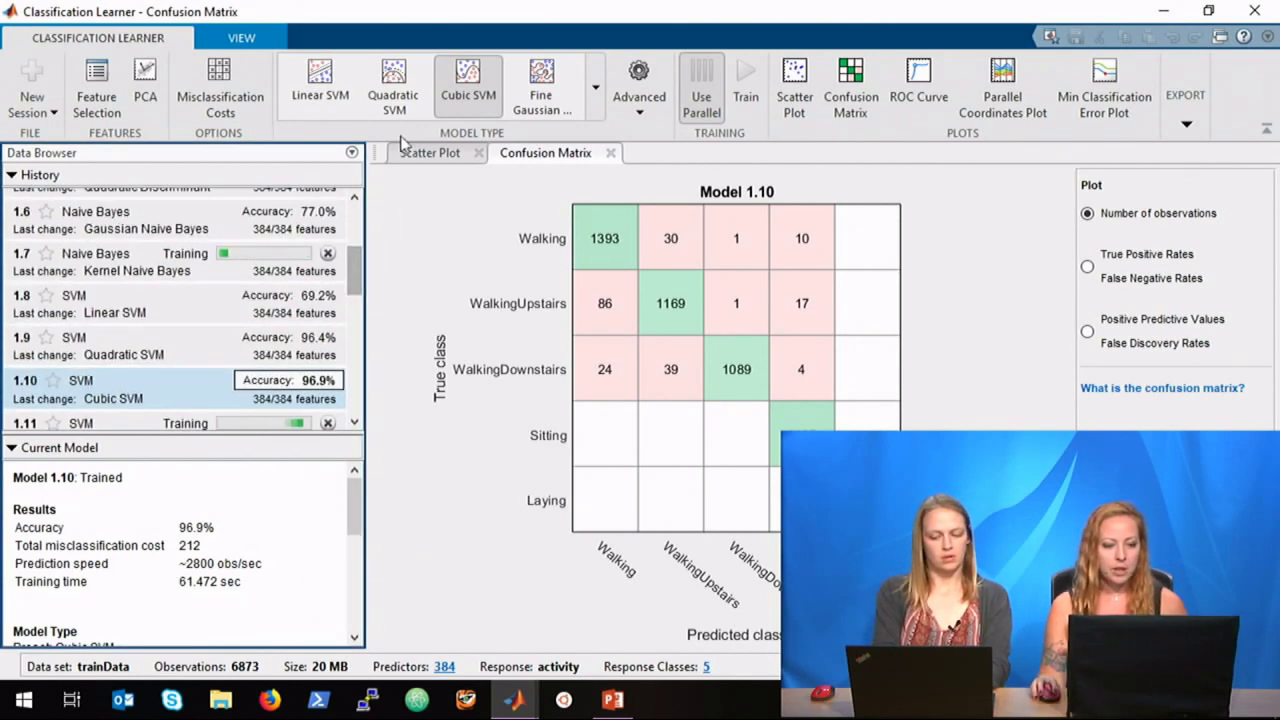
pyautogui.click(428, 153)
pyautogui.click(540, 156)
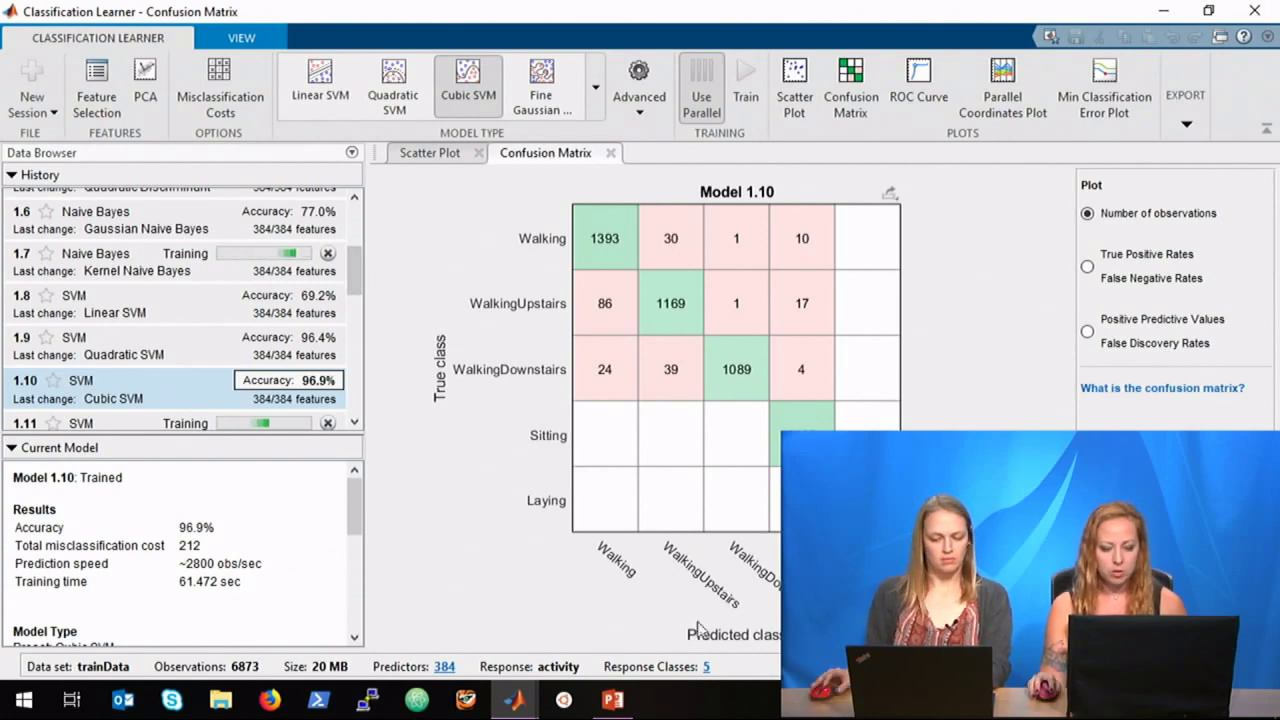
# Switch to PowerPoint, present MachineLearningAlgs.pptx from slide 10 and advance to the Agenda slide's Classification highlight
pyautogui.click(613, 700)
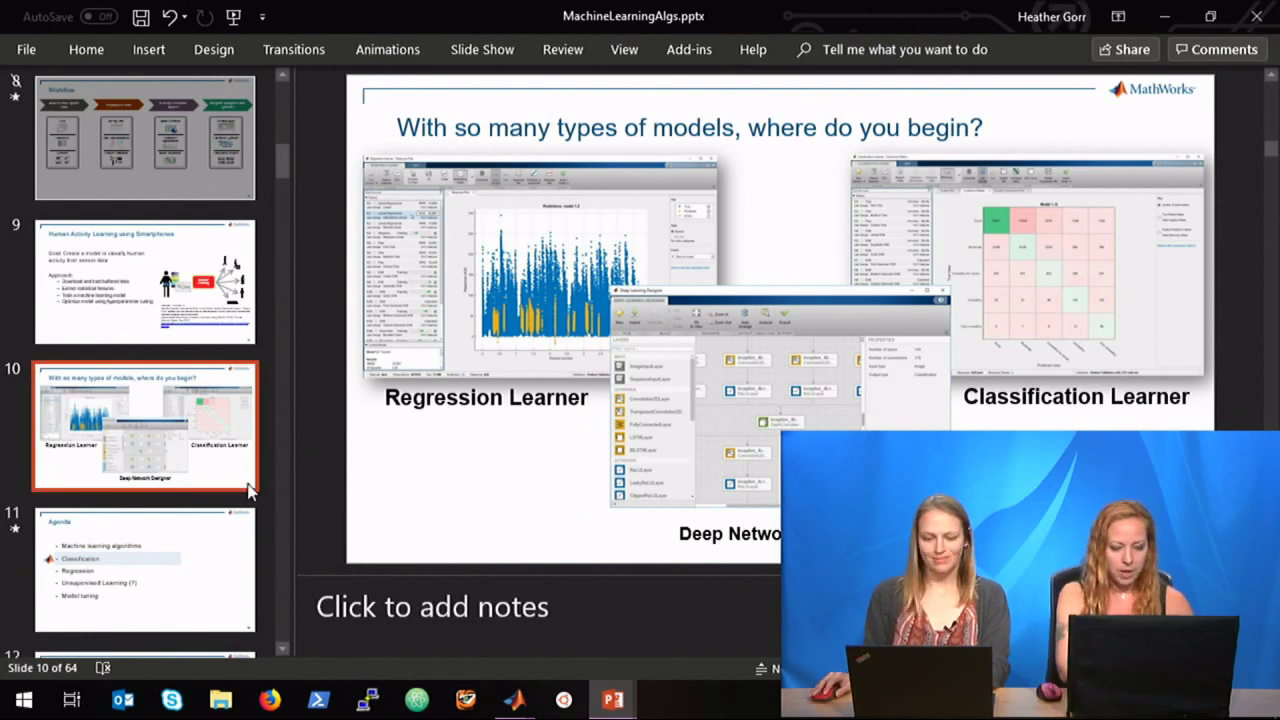
pyautogui.hotkey('shift', 'F5')
pyautogui.press('Right')
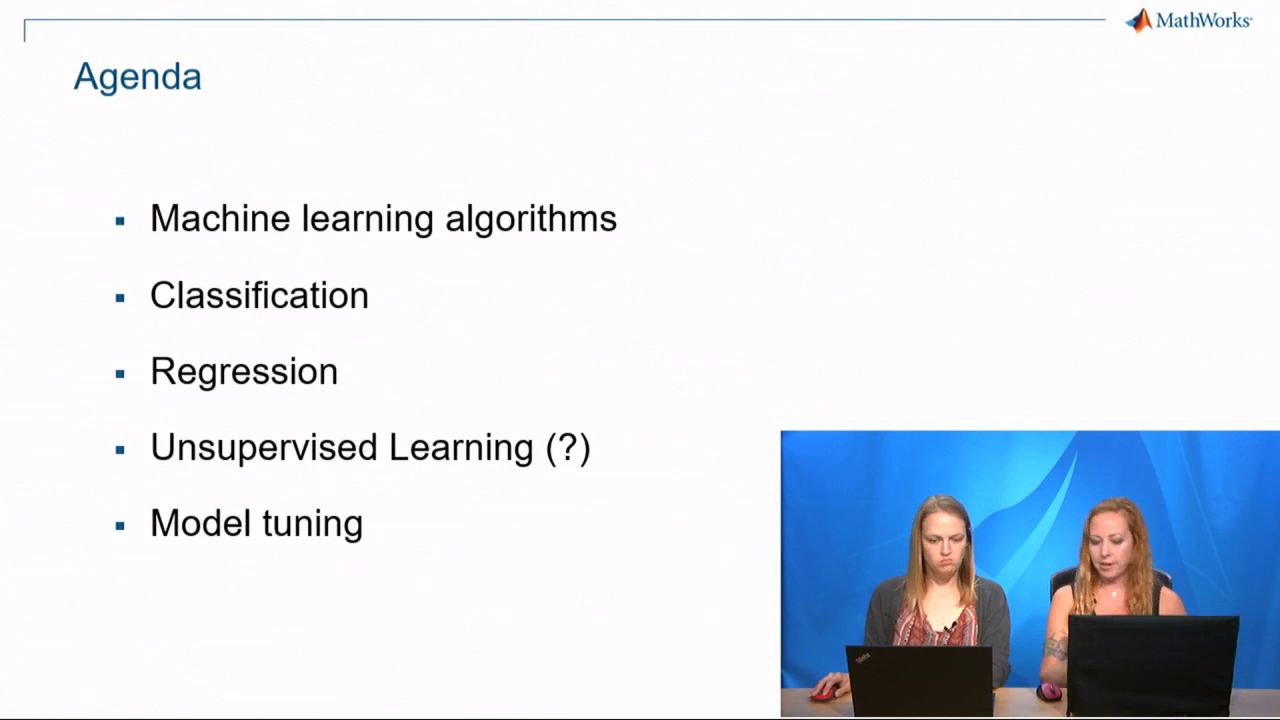
pyautogui.press('Right')
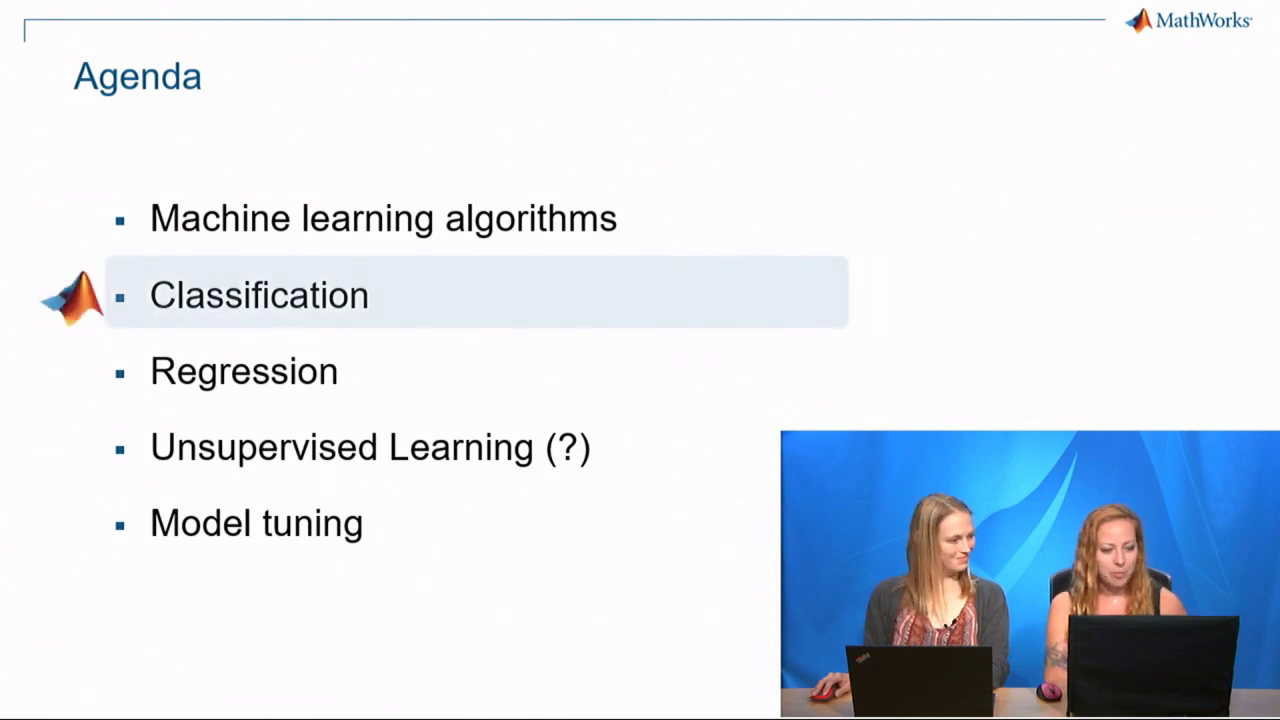
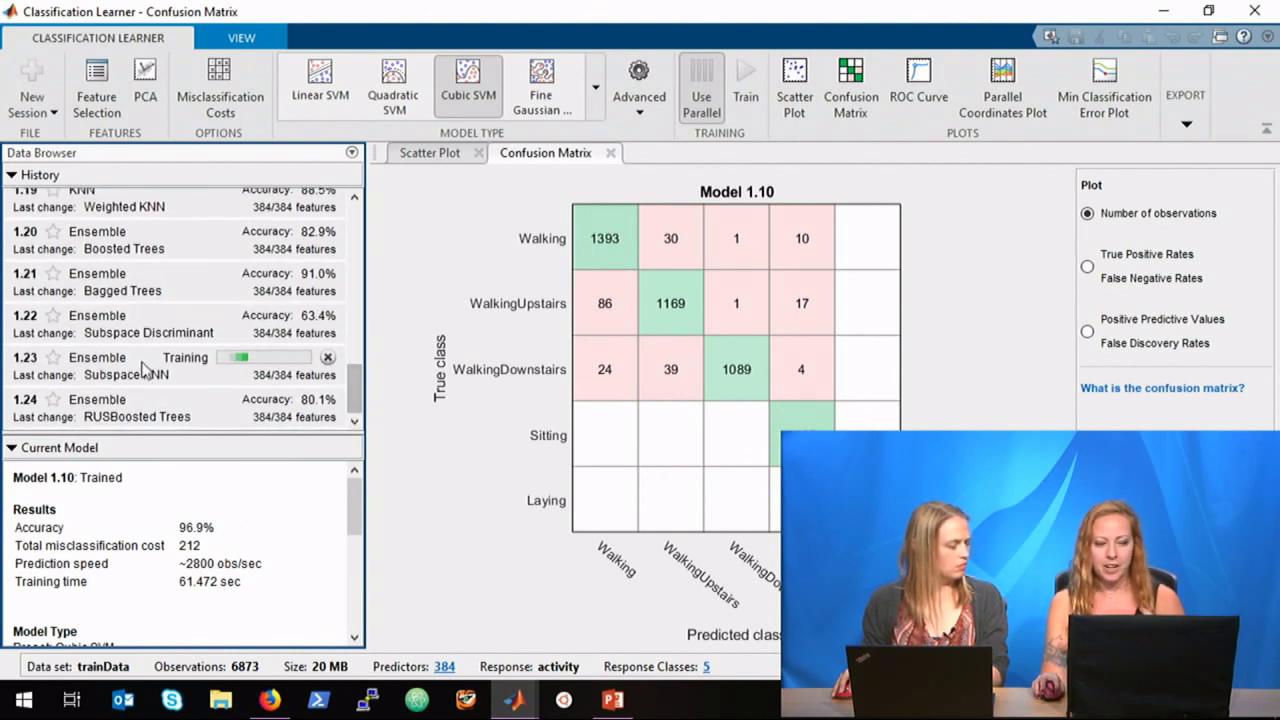
# Review the training history from the ensemble models back to the first tree model, and switch to the PowerPoint deck
pyautogui.scroll(2, 144, 371)
pyautogui.scroll(-2, 158, 380)
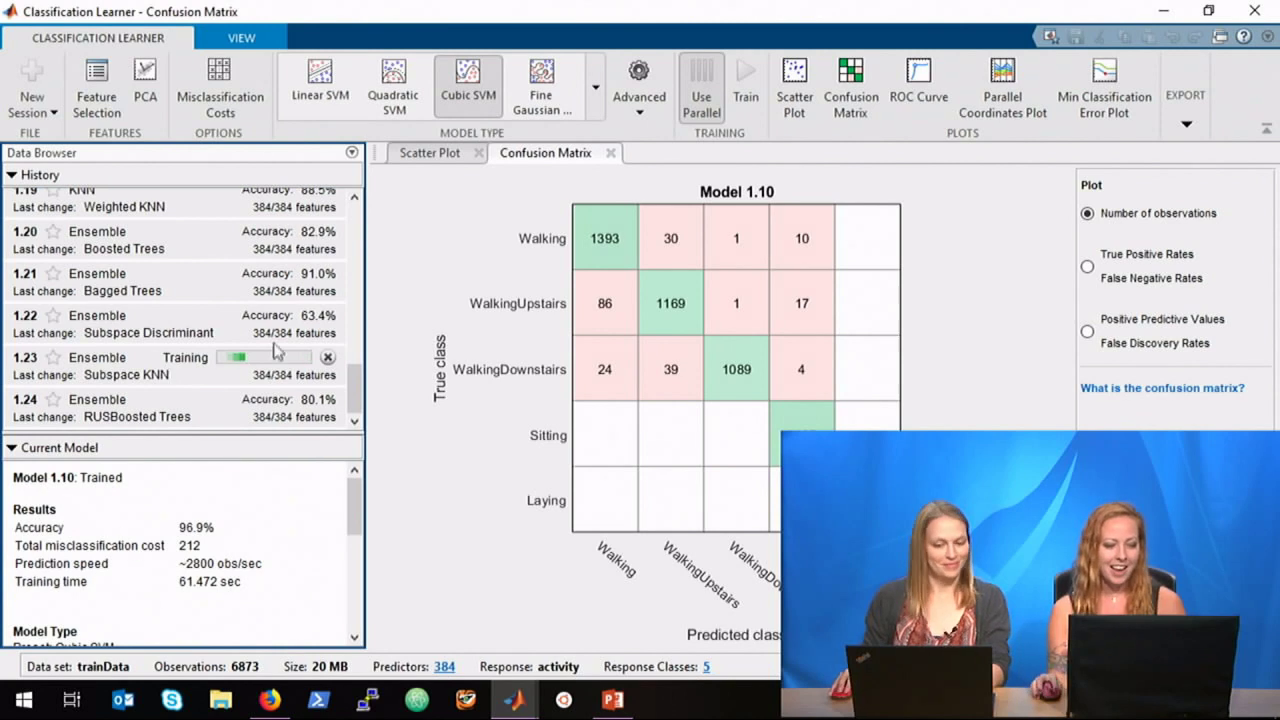
pyautogui.moveTo(355, 395); pyautogui.dragTo(385, 198)
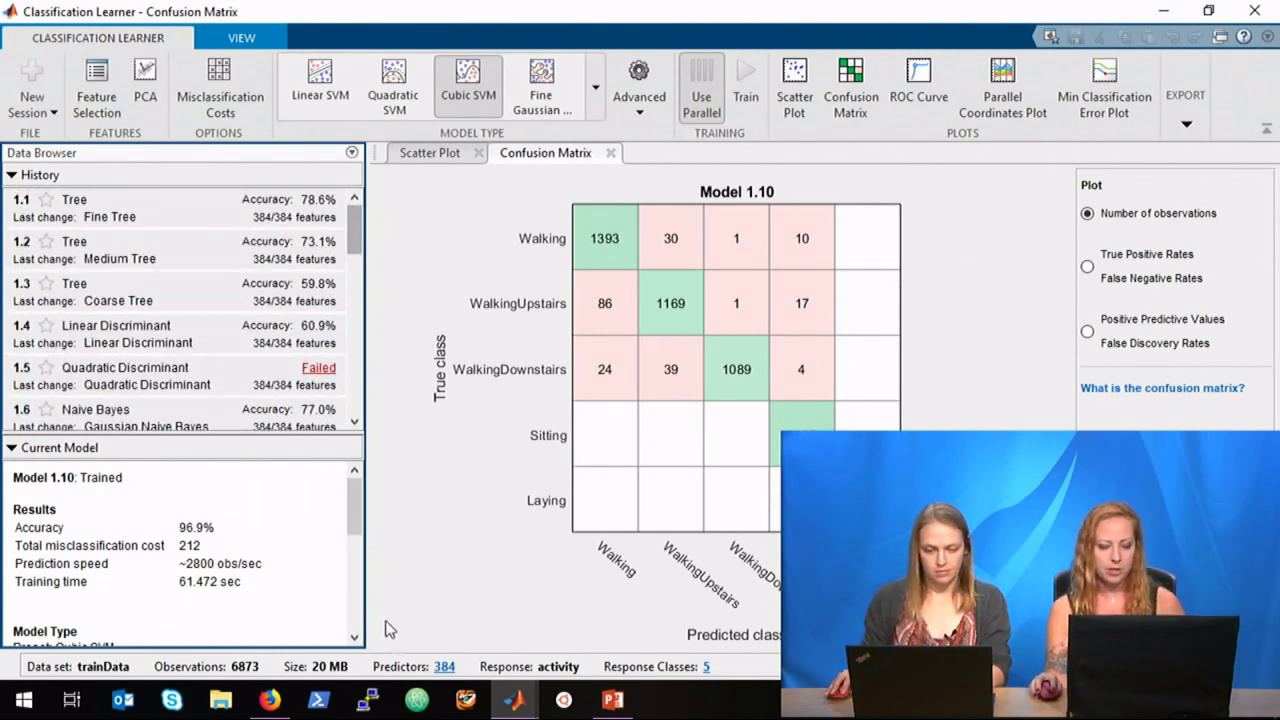
pyautogui.click(522, 706)
pyautogui.click(613, 700)
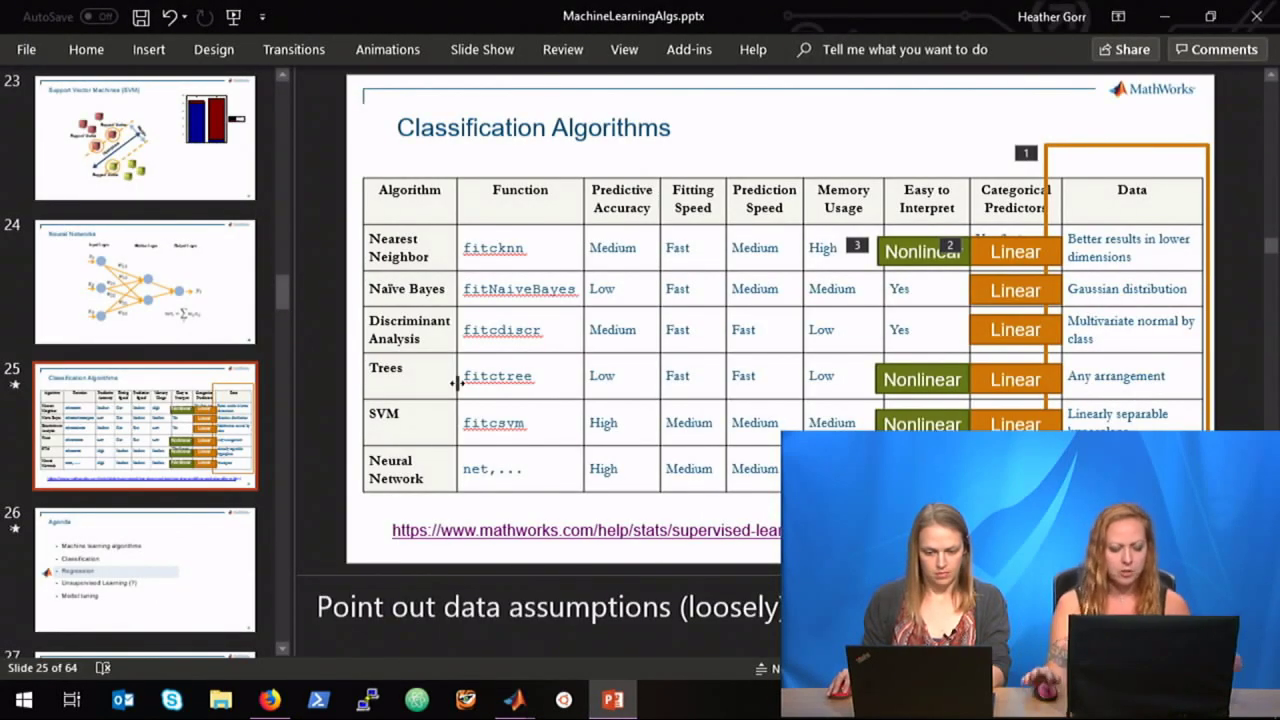
# Return to Classification Learner, examine the All Linear option in the classifier gallery, and go back to the PowerPoint deck
pyautogui.moveTo(515, 700)
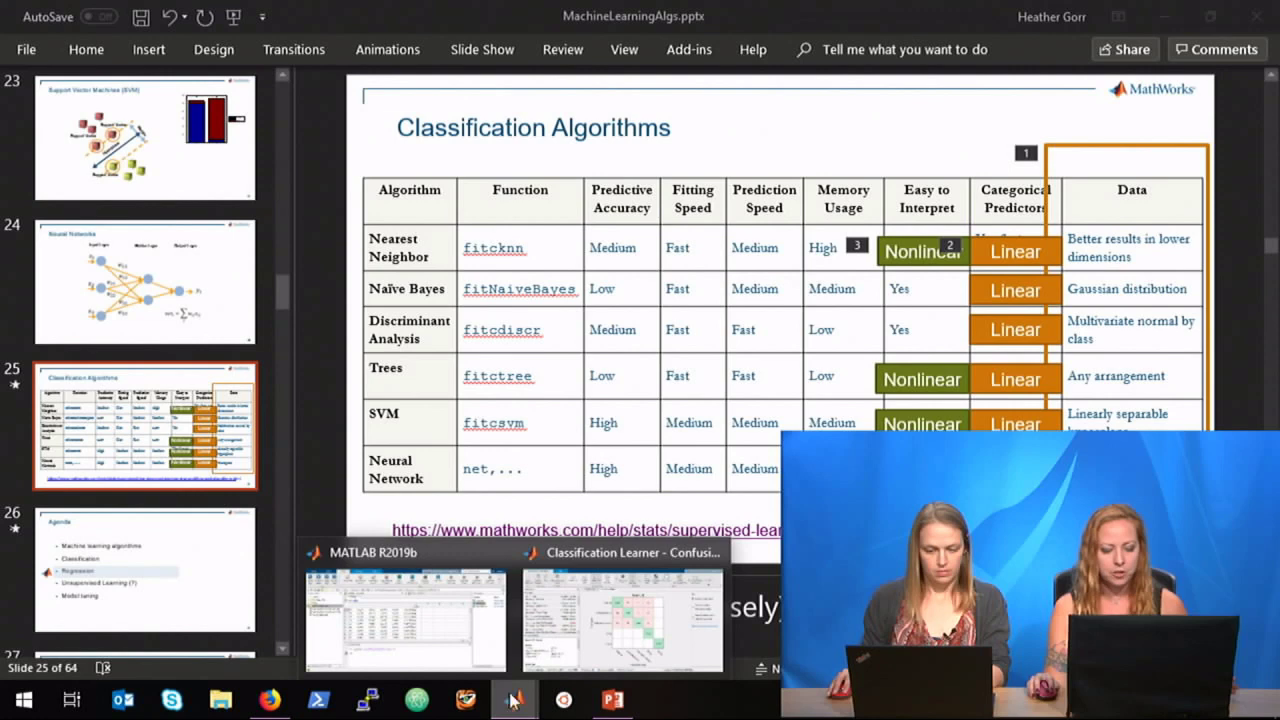
pyautogui.click(570, 640)
pyautogui.click(595, 88)
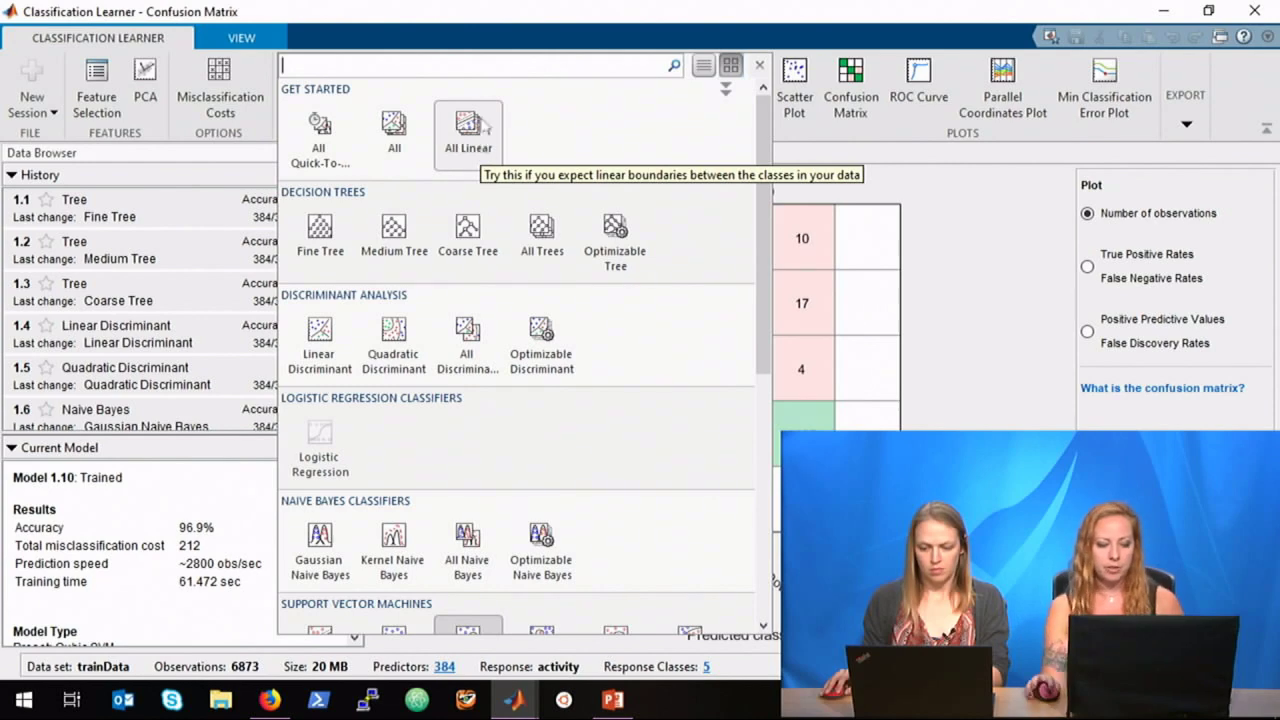
pyautogui.click(612, 699)
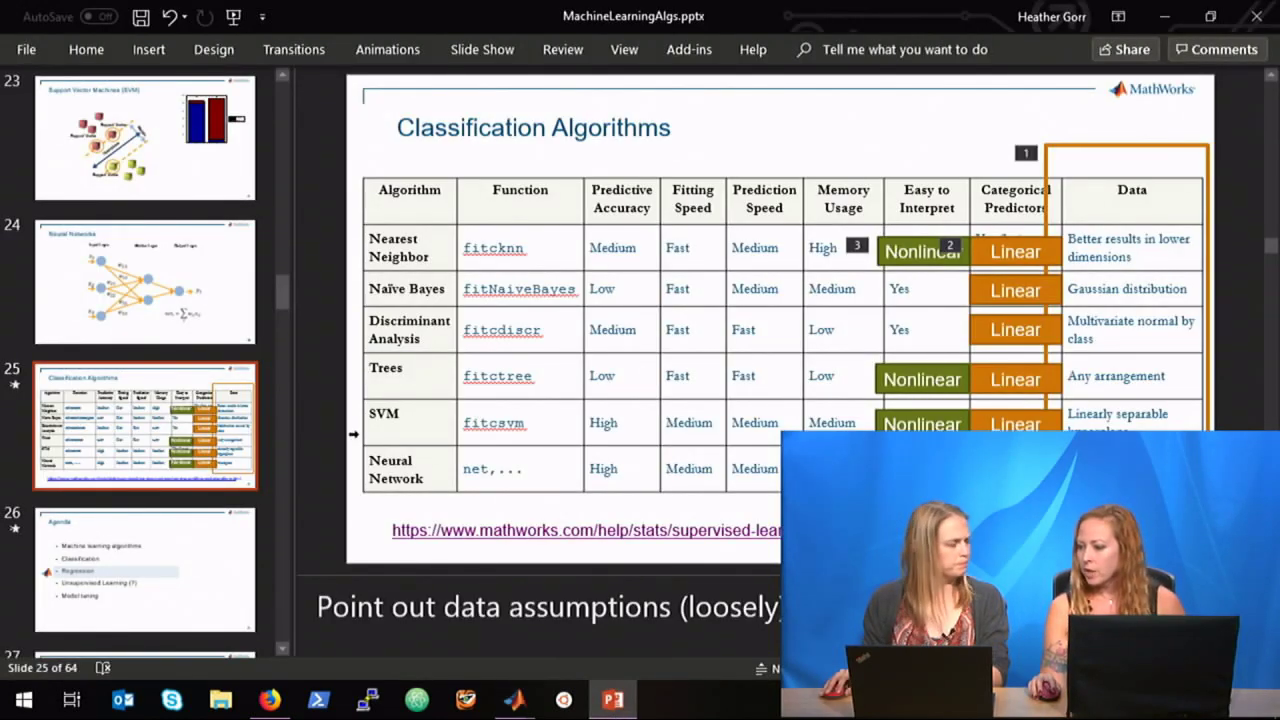
# Switch to the main MATLAB window, run gpuDevice, and read the device properties in an enlarged Command Window
pyautogui.click(515, 706)
pyautogui.click(454, 617)
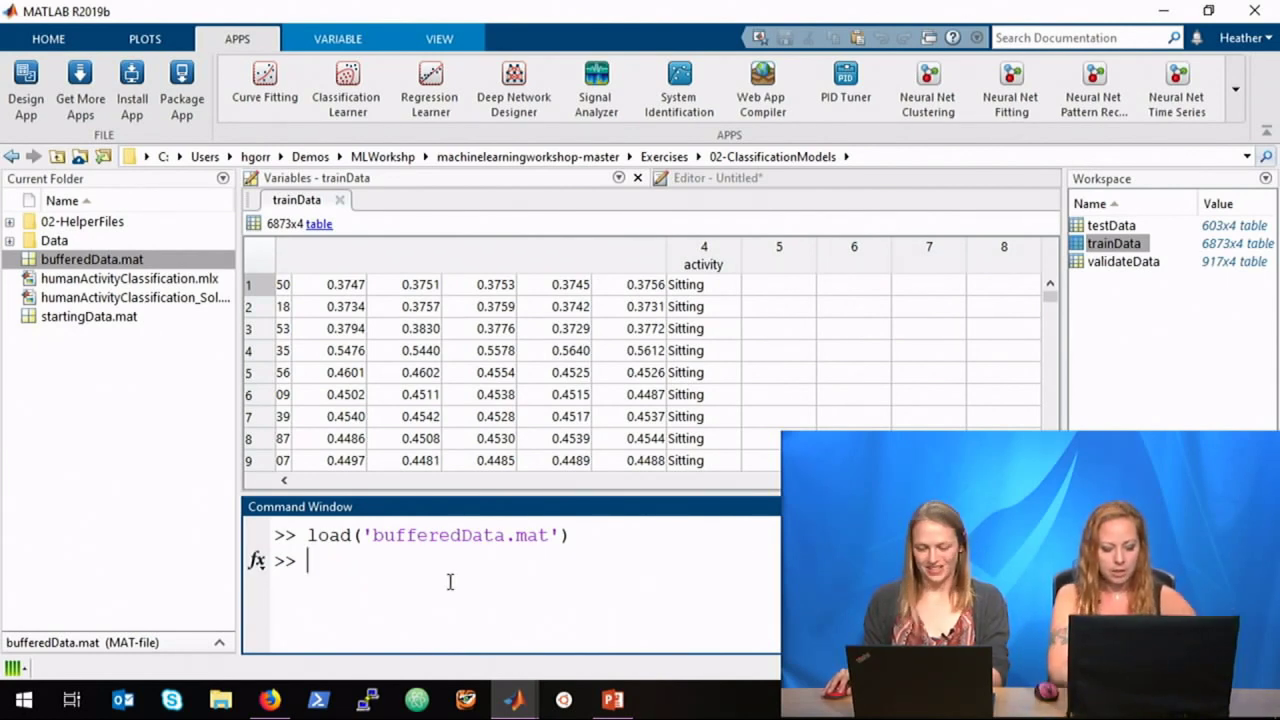
pyautogui.write('gpuDevice')
pyautogui.press('Return')
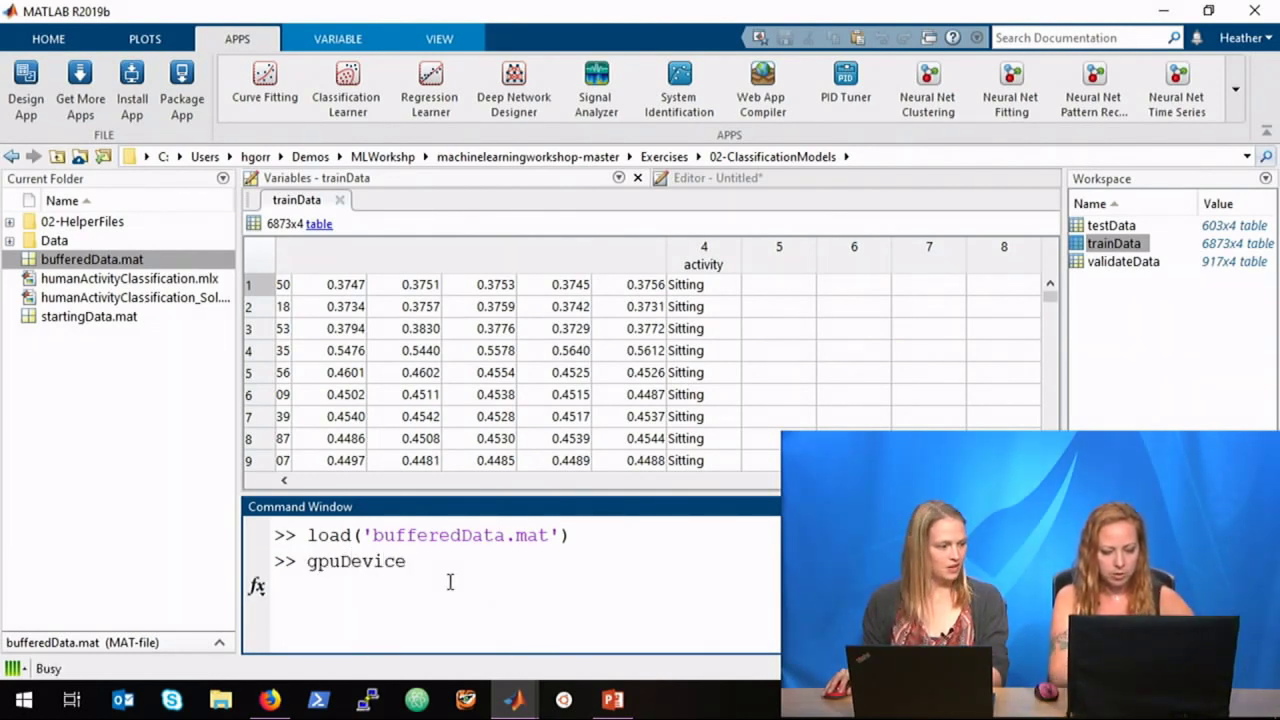
pyautogui.doubleClick(704, 516)
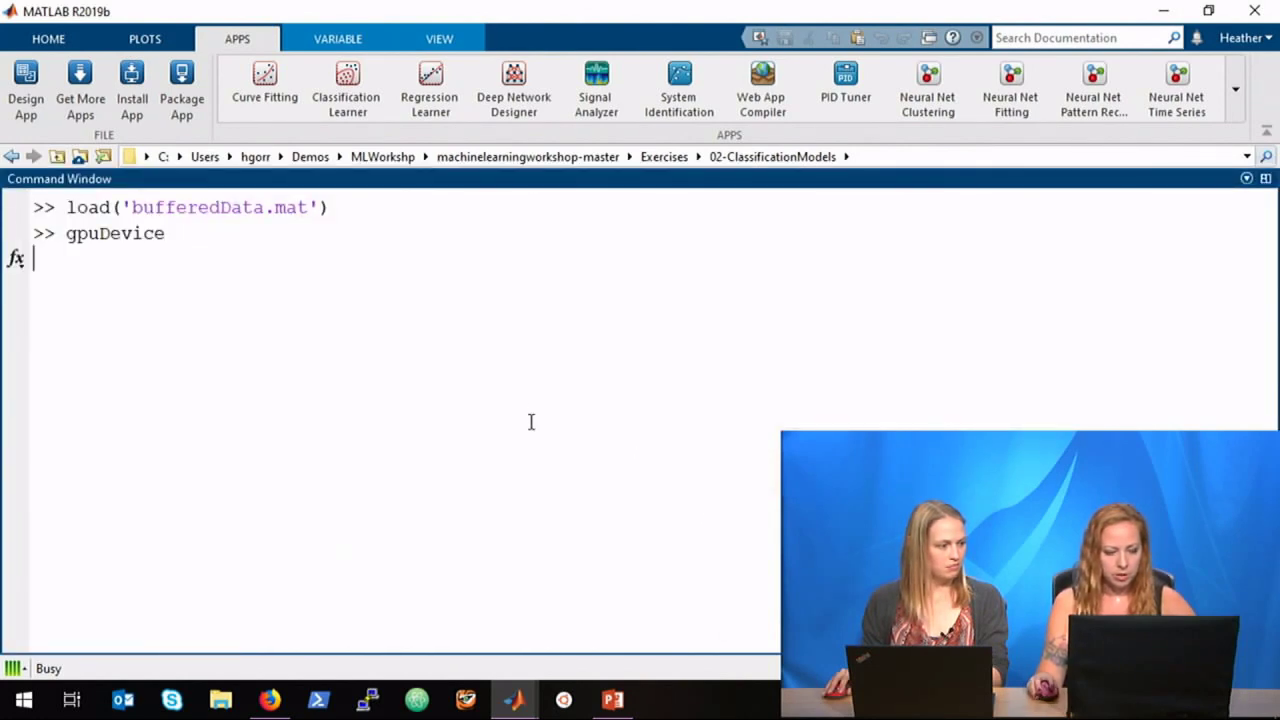
pyautogui.scroll(3, 625, 373)
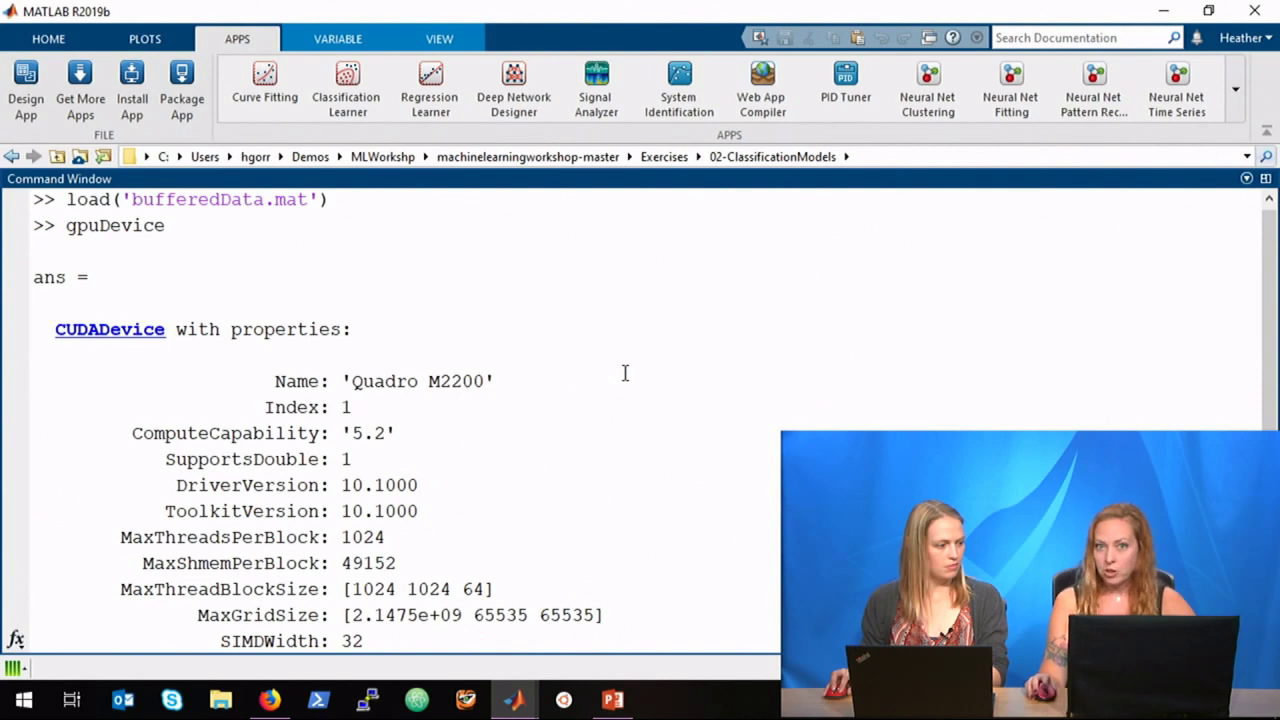
pyautogui.scroll(-1, 645, 473)
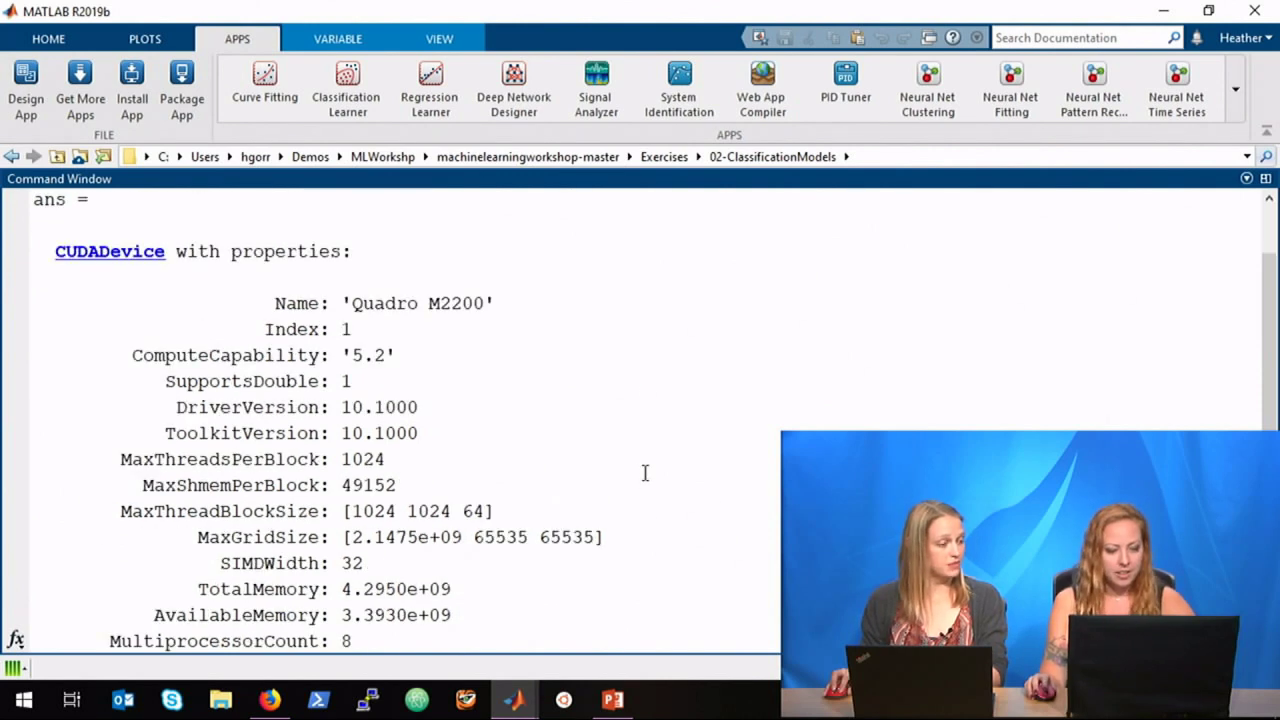
pyautogui.scroll(-1, 645, 473)
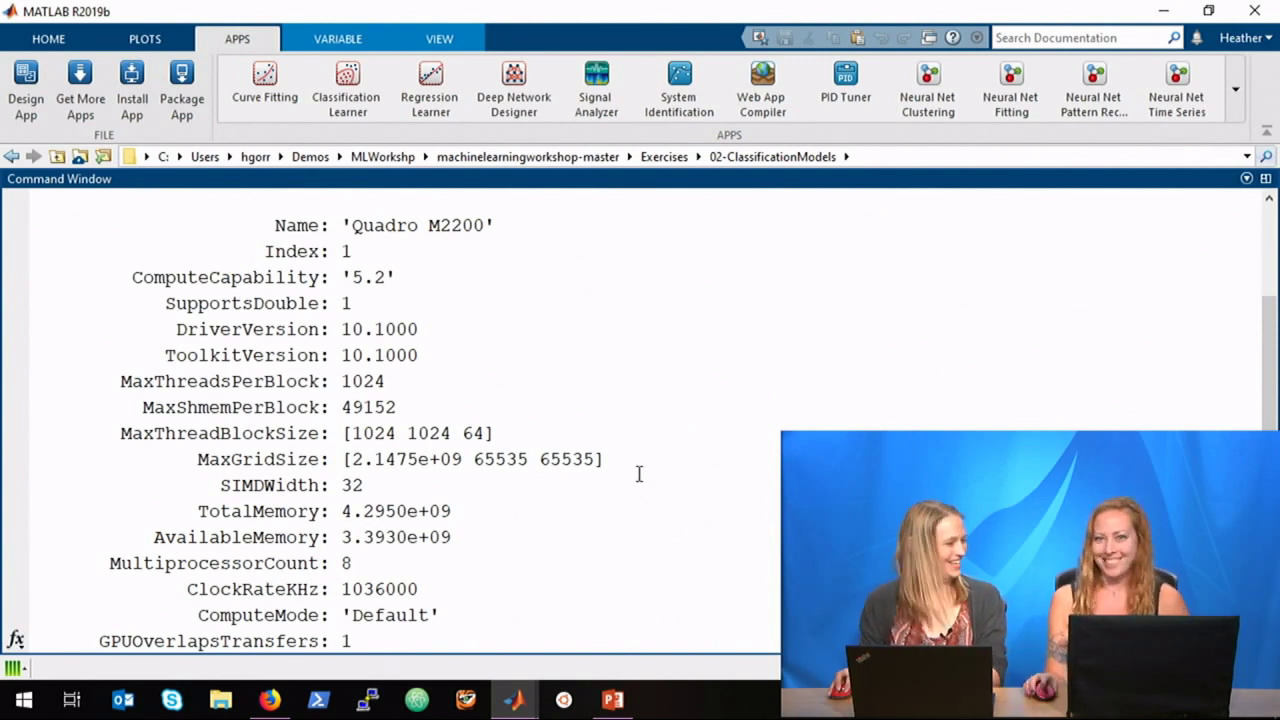
pyautogui.scroll(-2, 640, 473)
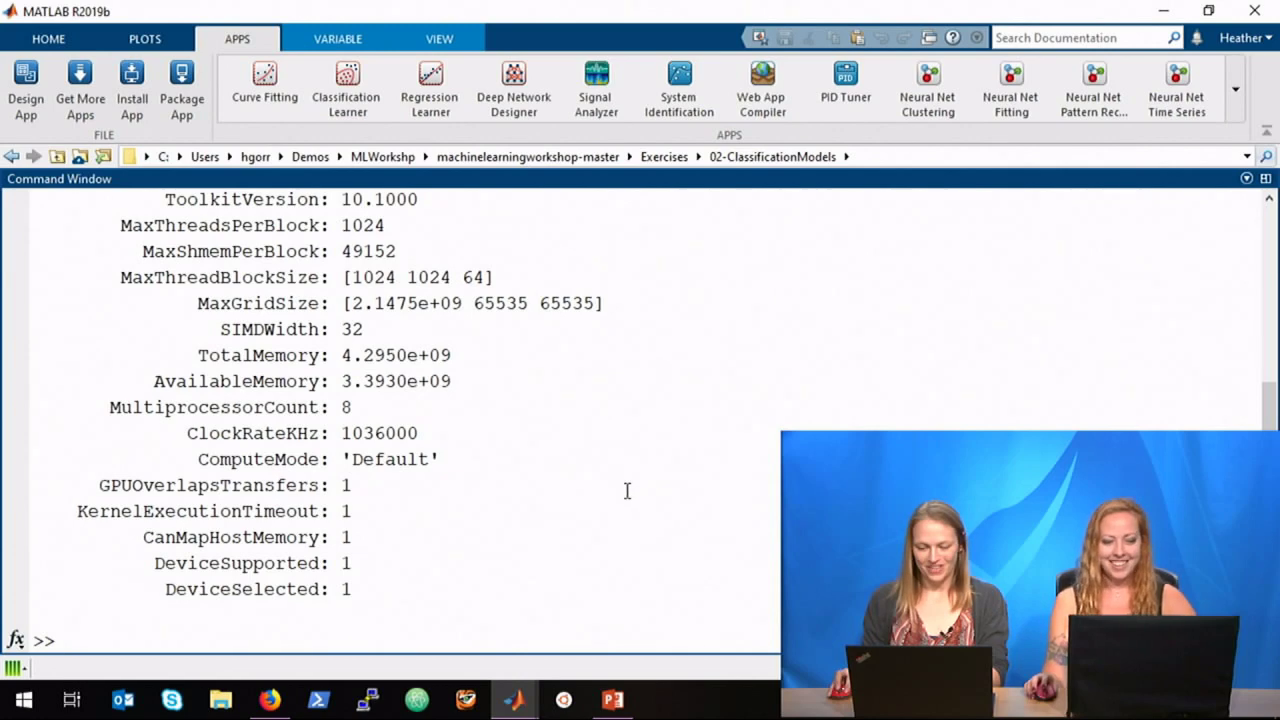
pyautogui.scroll(1, 627, 490)
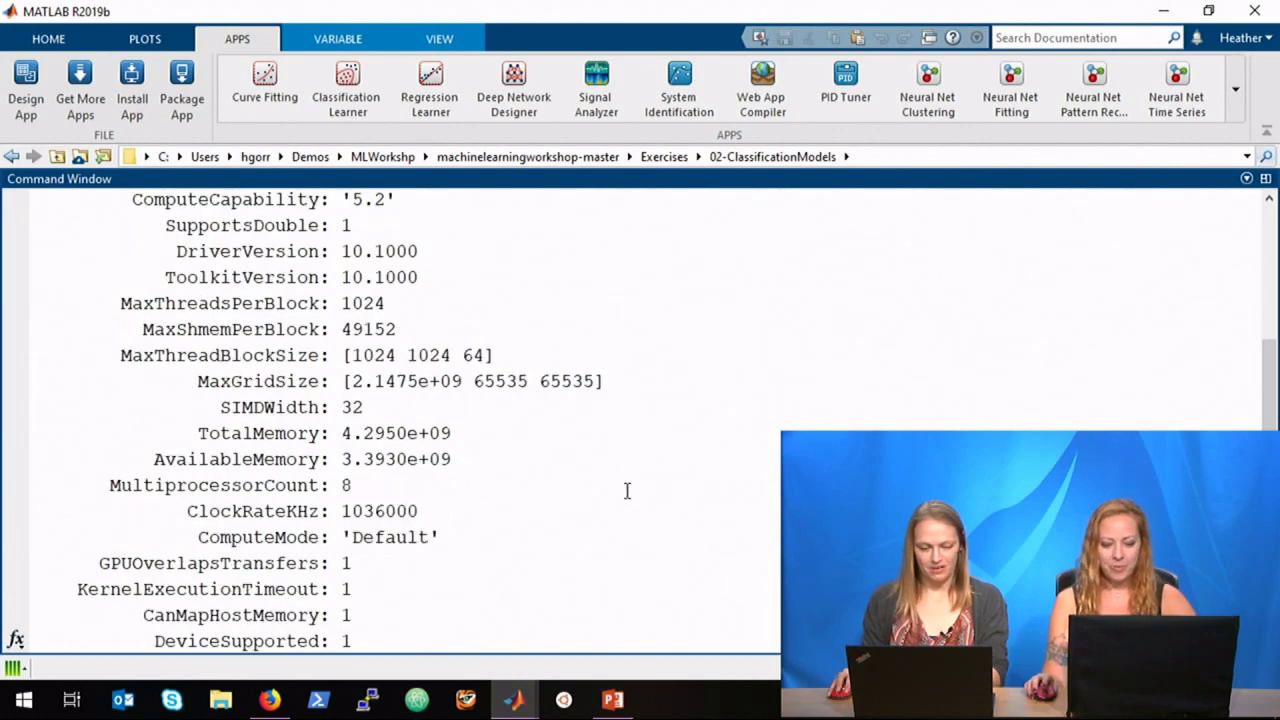
# Close the Classification Learner session and restore the Command Window to its docked size in MATLAB
pyautogui.click(614, 700)
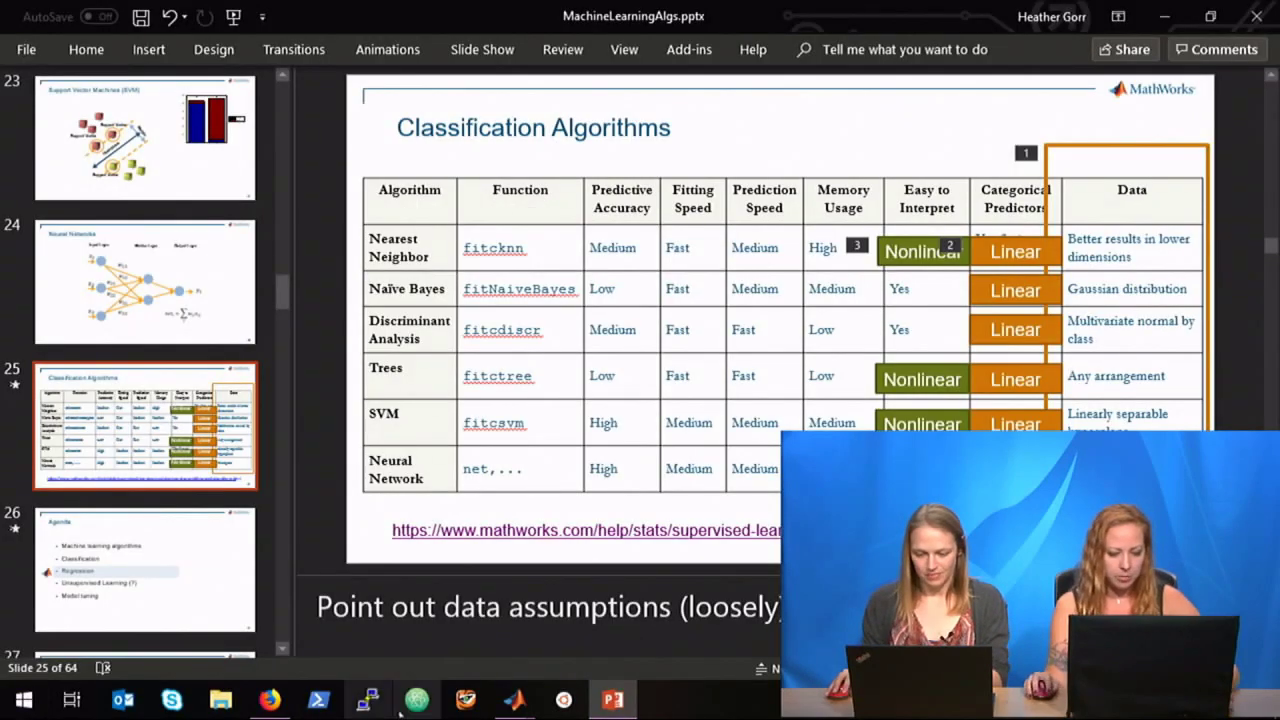
pyautogui.click(514, 700)
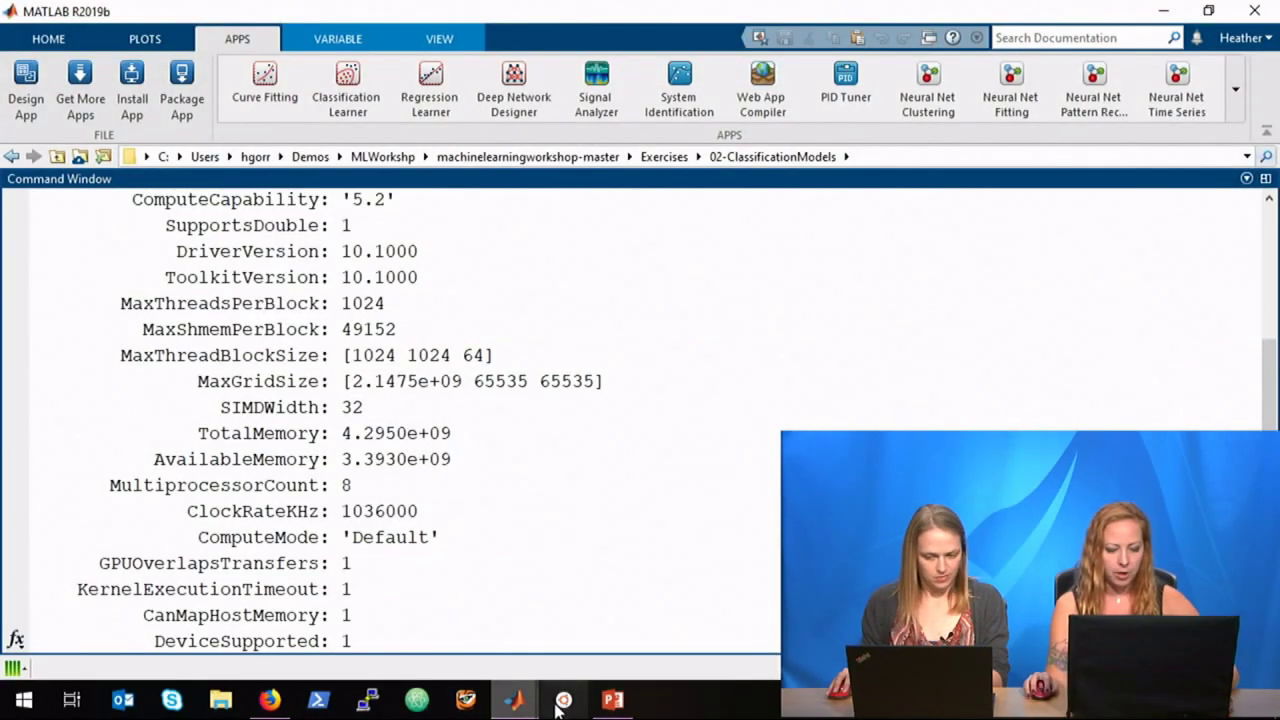
pyautogui.moveTo(557, 705)
pyautogui.click(655, 605)
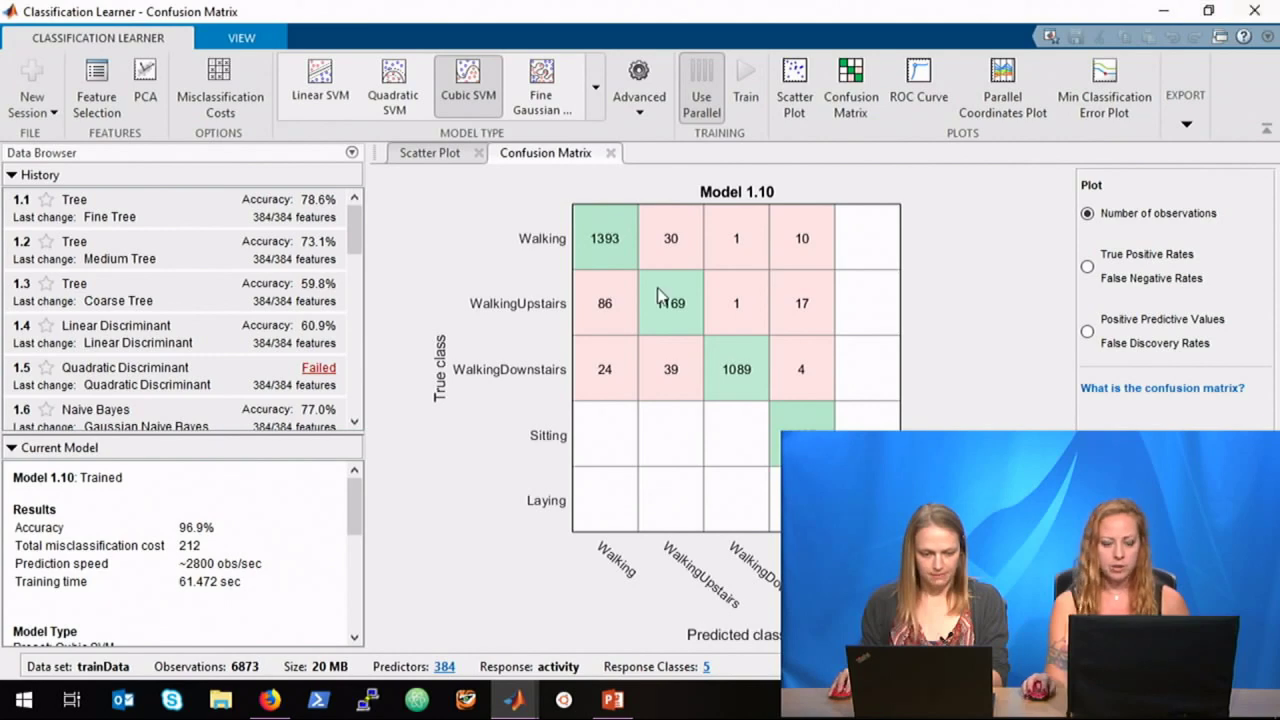
pyautogui.hotkey('alt', 'F4')
pyautogui.click(605, 297)
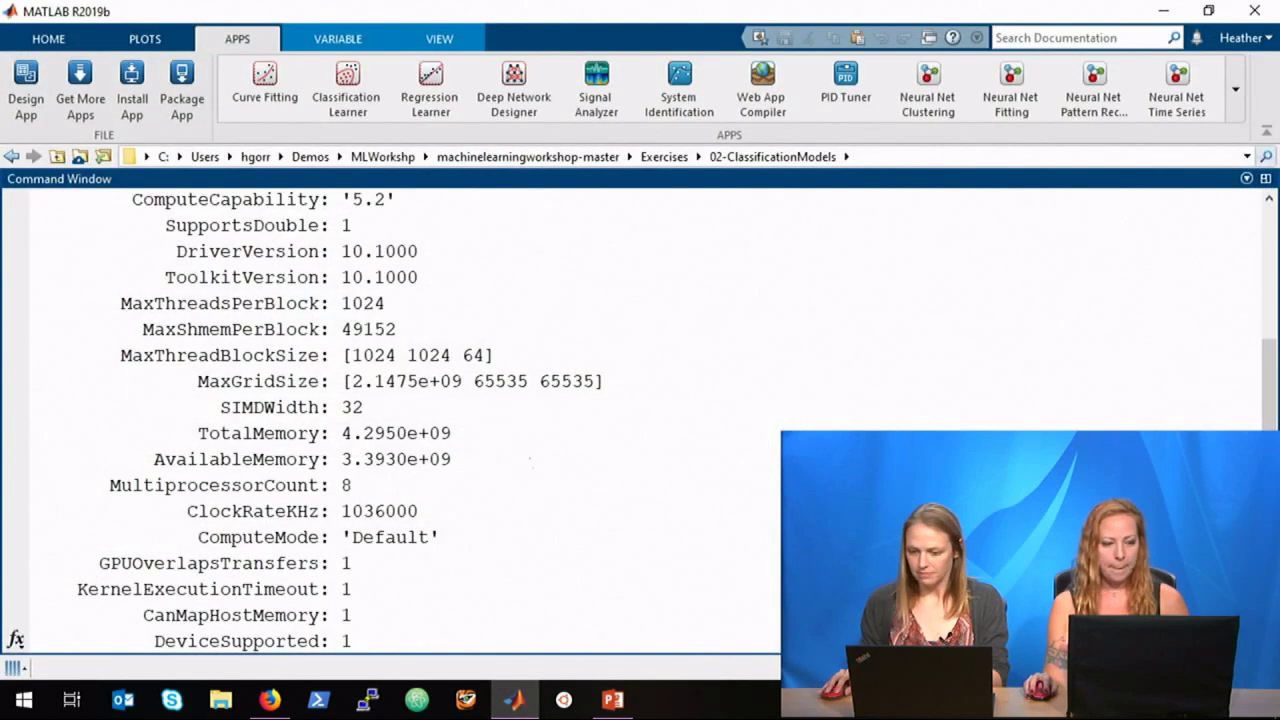
pyautogui.doubleClick(432, 180)
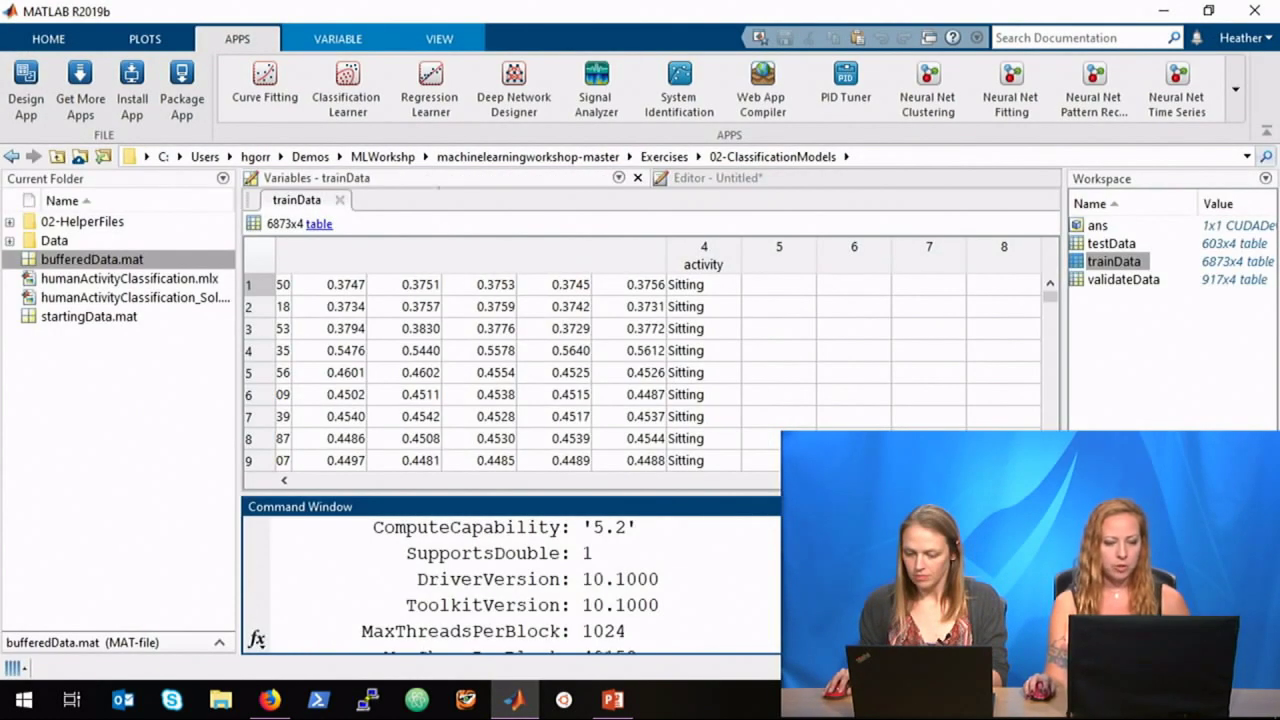
# Change the current folder to 01-RegressionModels under Exercises, and close the trainData view and the Untitled script without saving
pyautogui.click(664, 157)
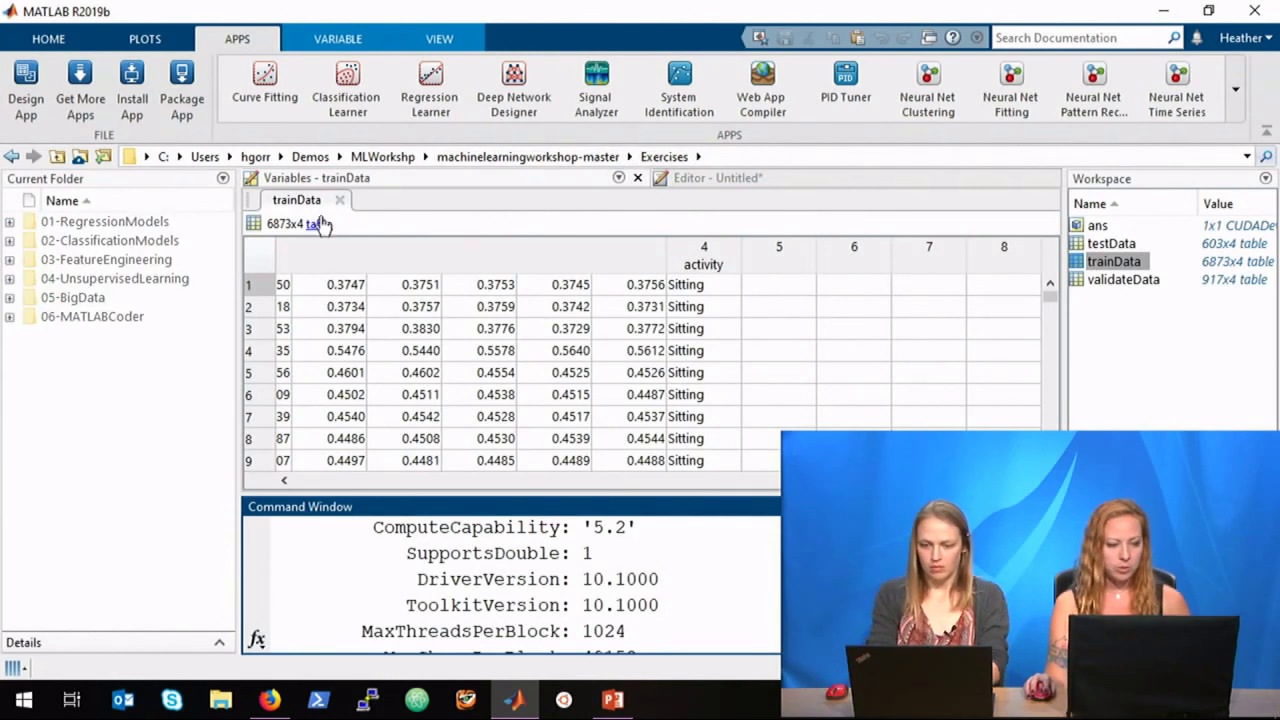
pyautogui.doubleClick(133, 222)
pyautogui.click(1020, 206)
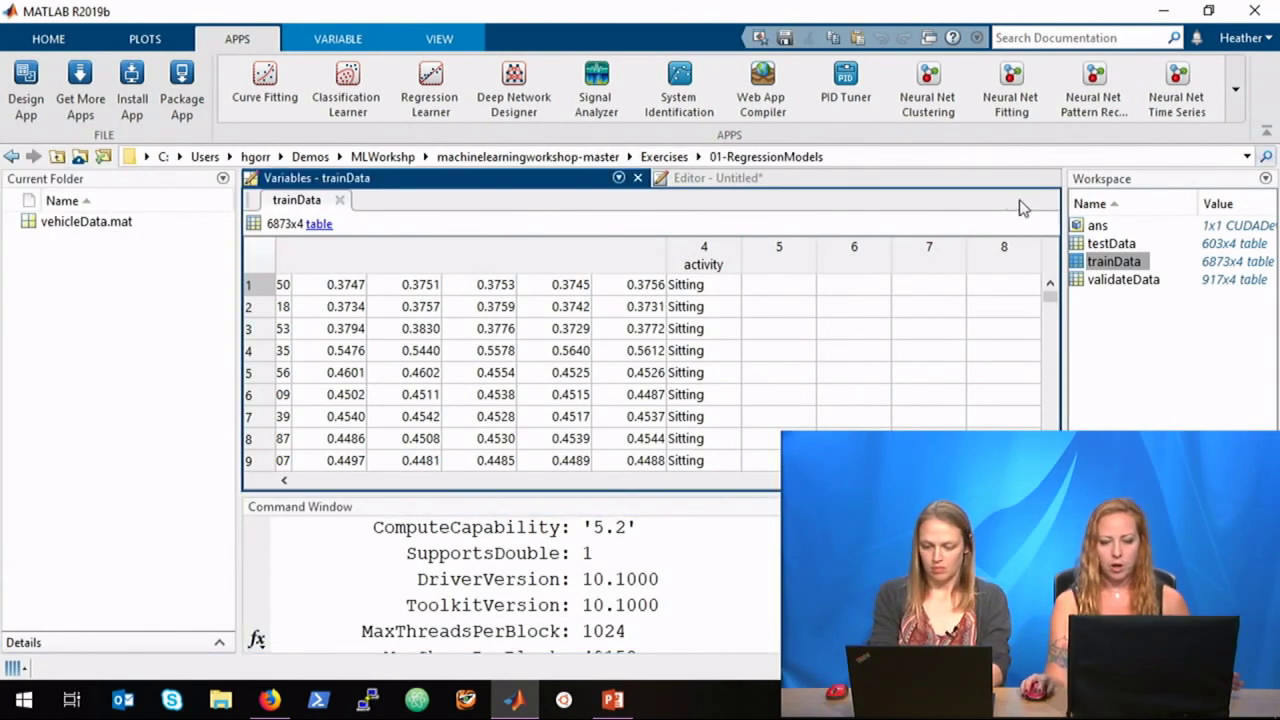
pyautogui.click(660, 179)
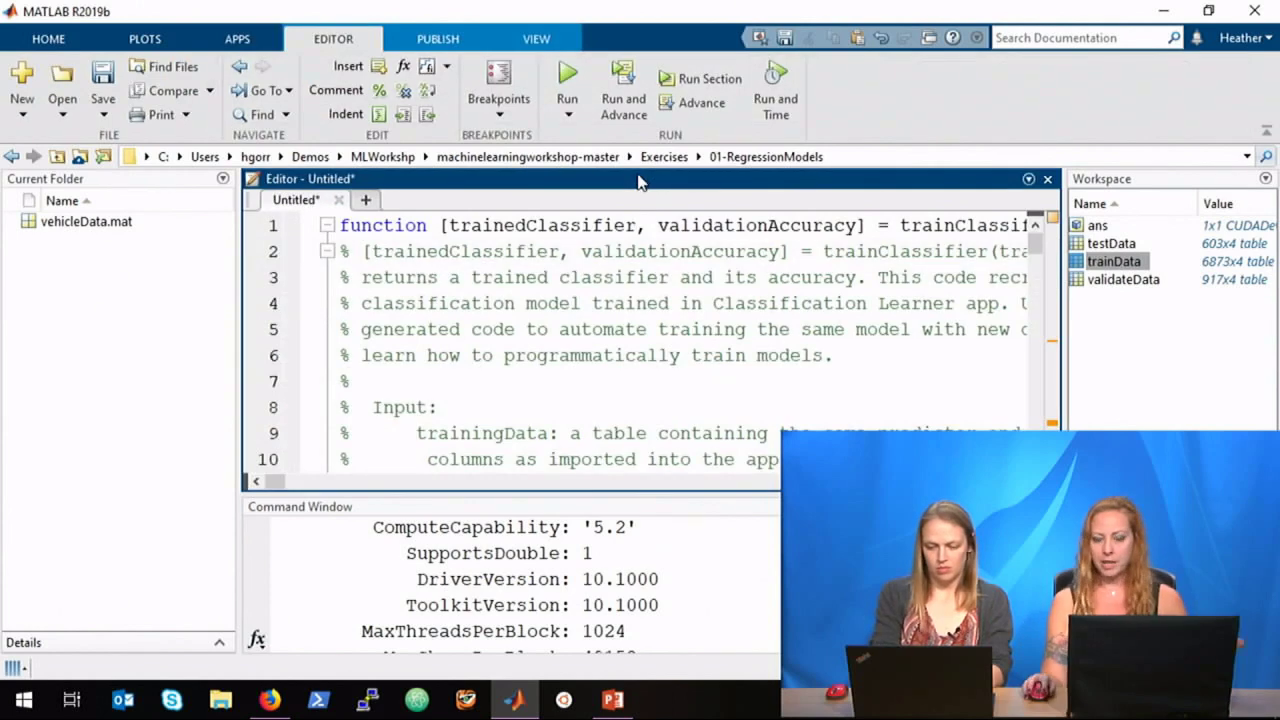
pyautogui.click(1048, 180)
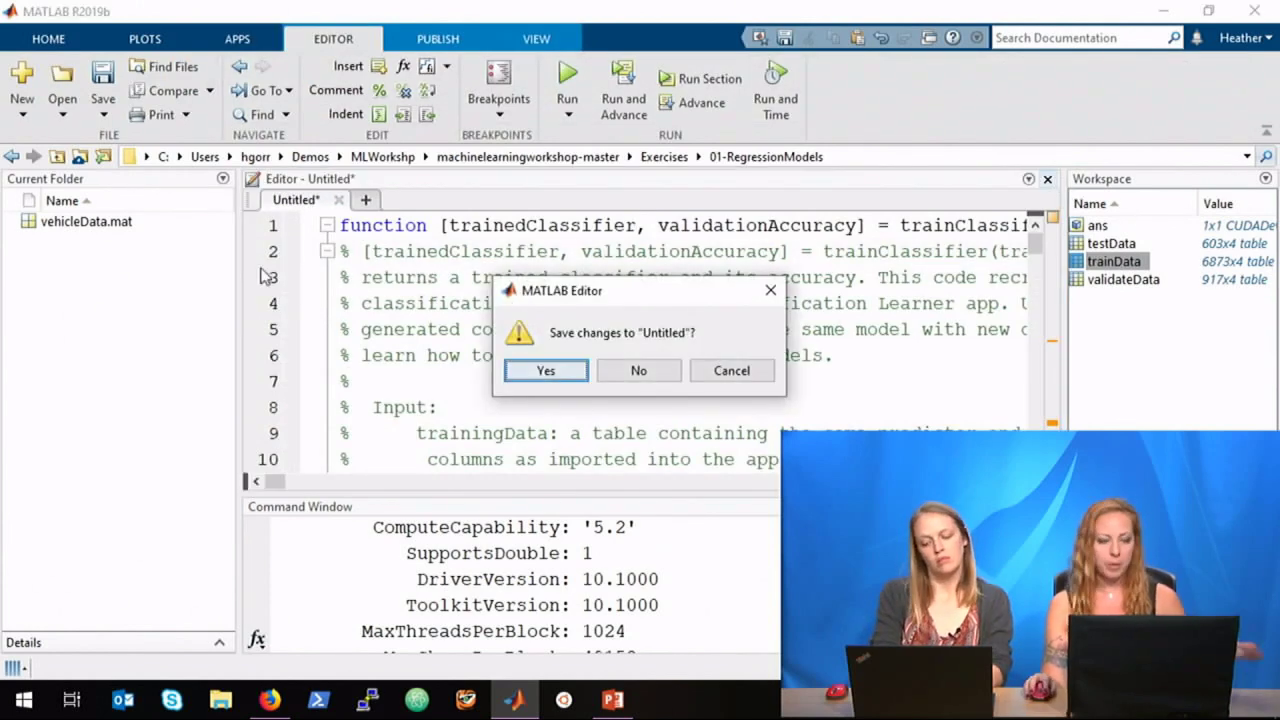
pyautogui.click(612, 368)
# Load vehicleData.mat and show the carData table in an enlarged variable view
pyautogui.doubleClick(120, 224)
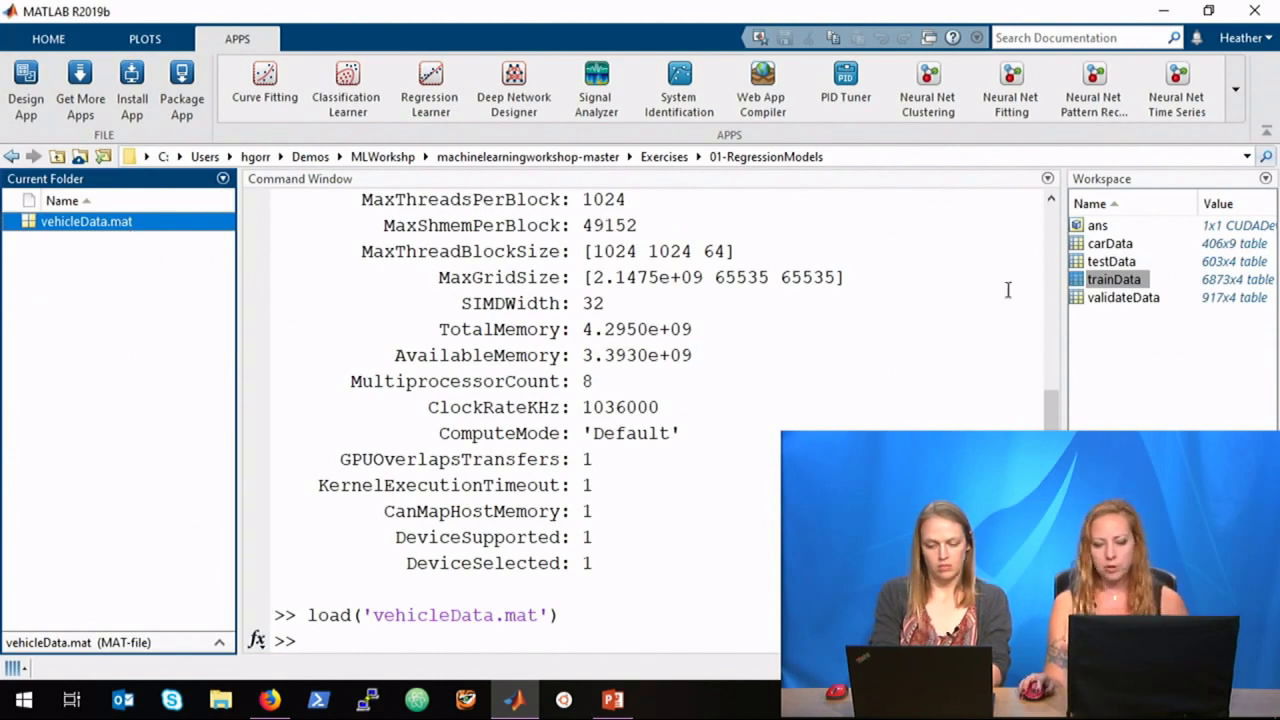
pyautogui.doubleClick(1082, 247)
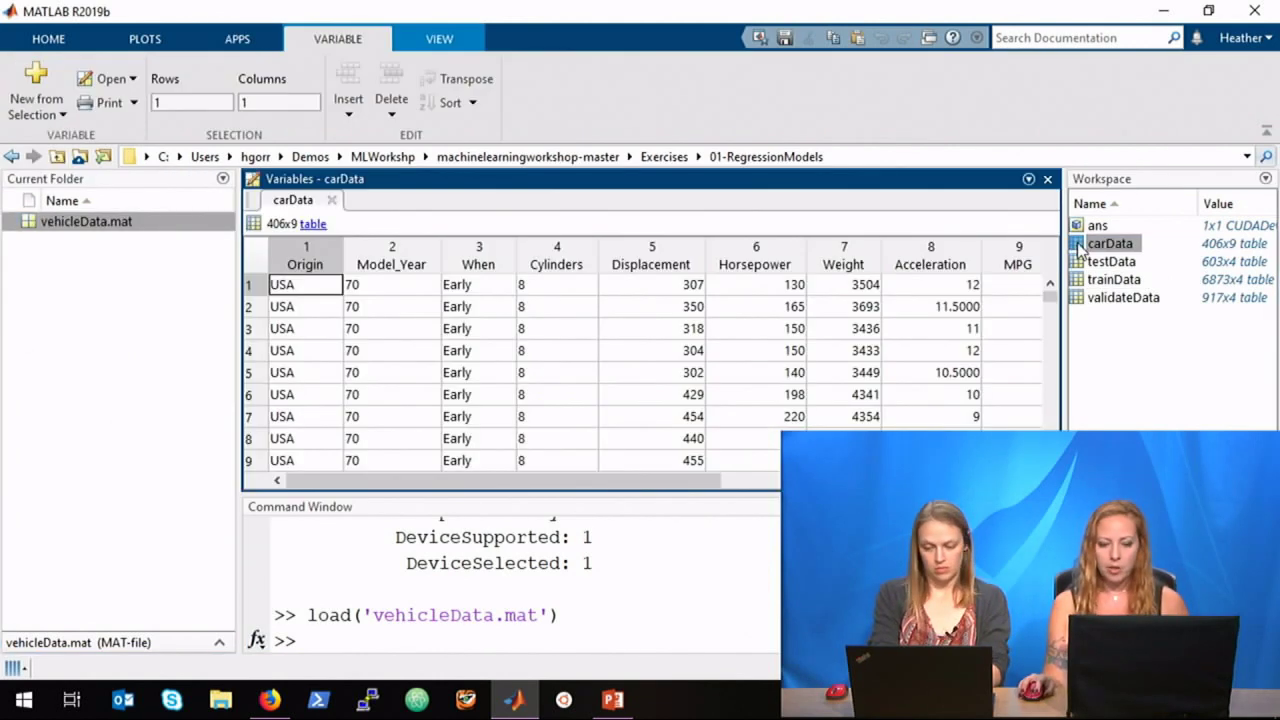
pyautogui.doubleClick(708, 188)
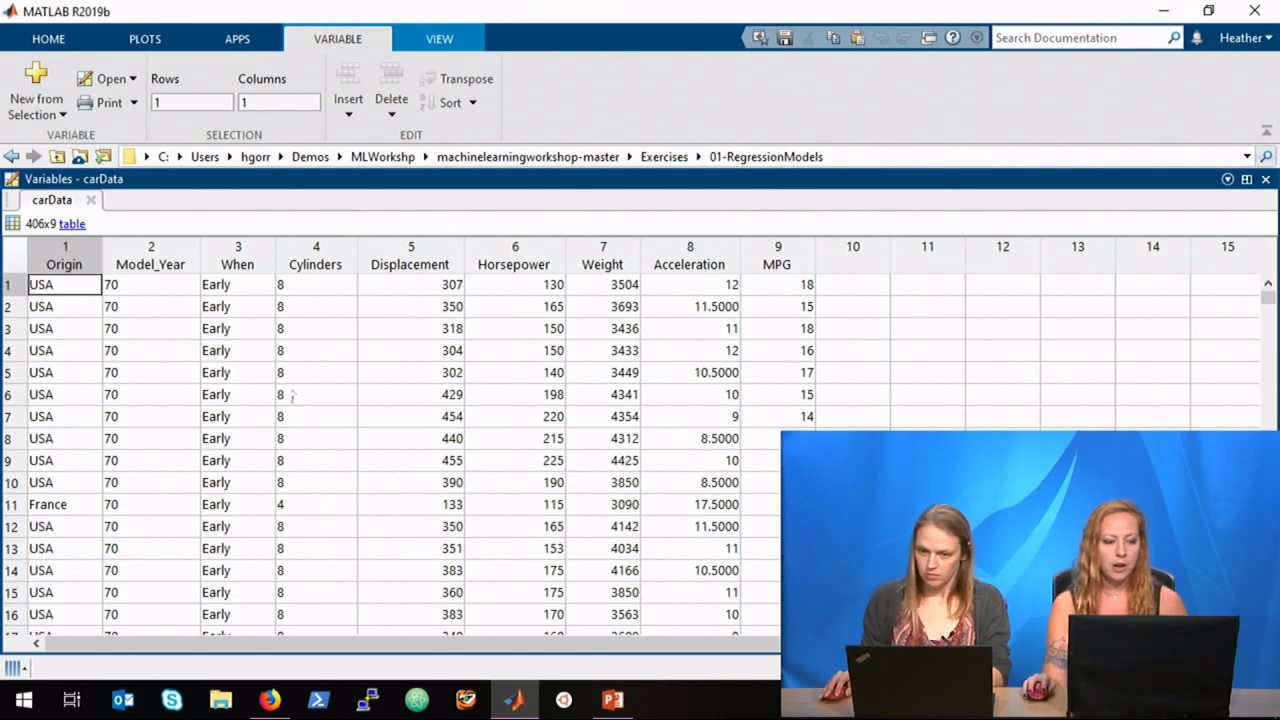
# Inspect the When, Origin and MPG columns of the carData table
pyautogui.click(230, 308)
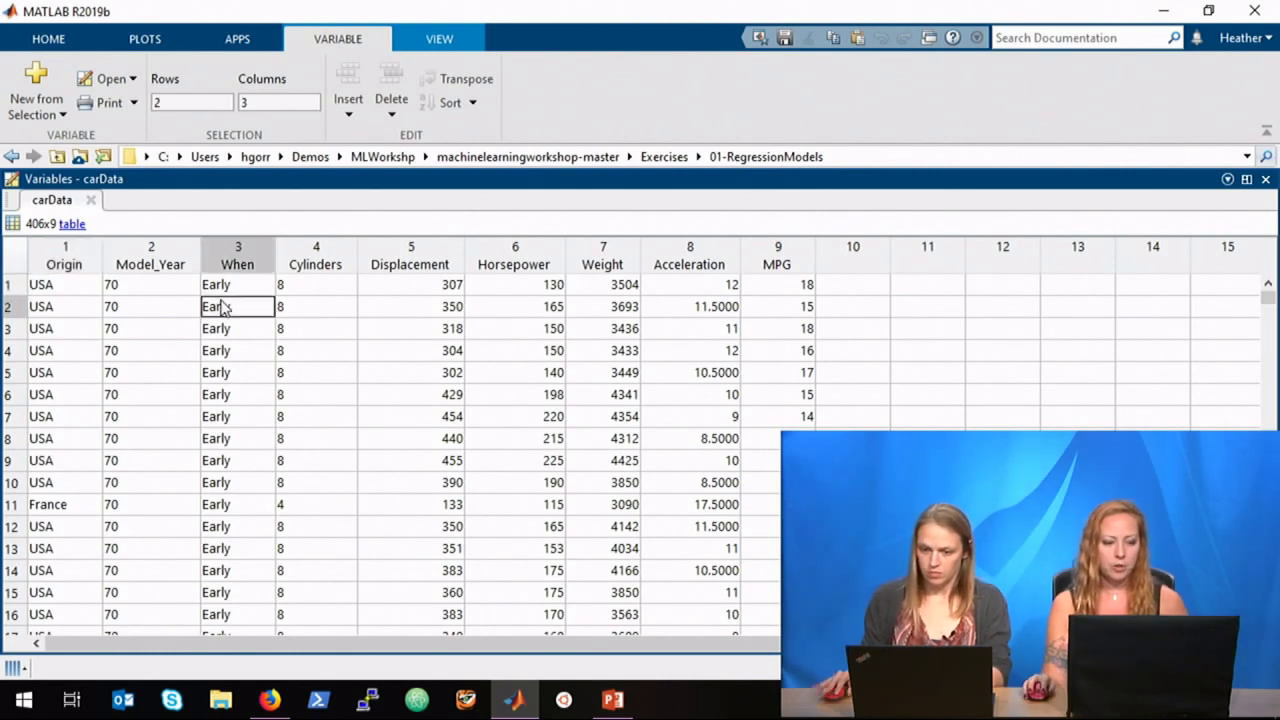
pyautogui.click(85, 329)
pyautogui.click(750, 398)
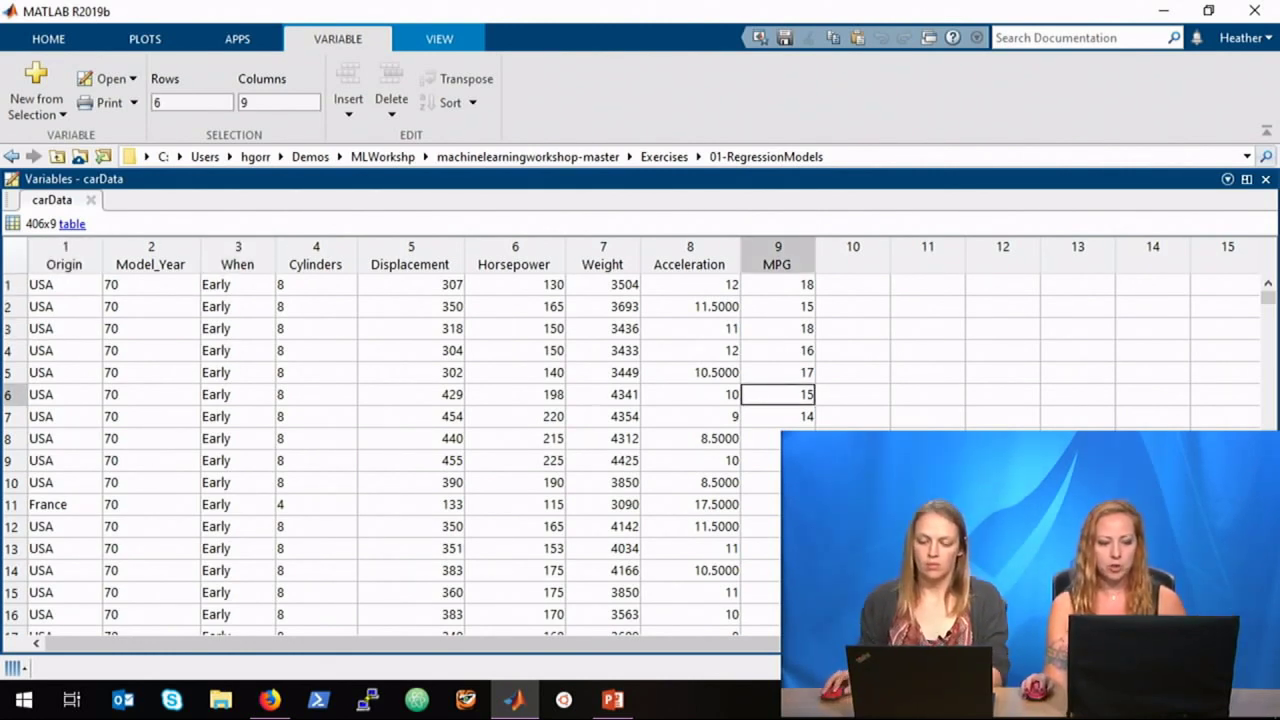
# Restore the carData variable view to its docked size and launch the Regression Learner app
pyautogui.doubleClick(812, 181)
pyautogui.click(237, 38)
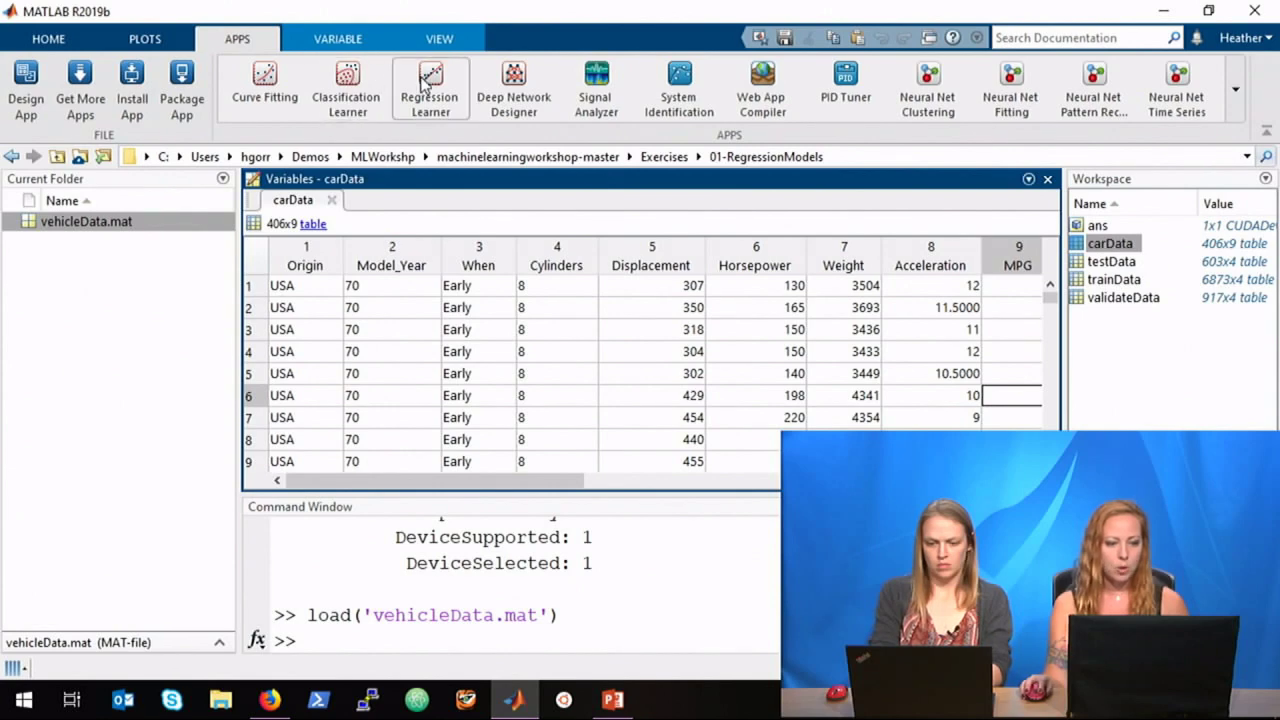
pyautogui.click(424, 84)
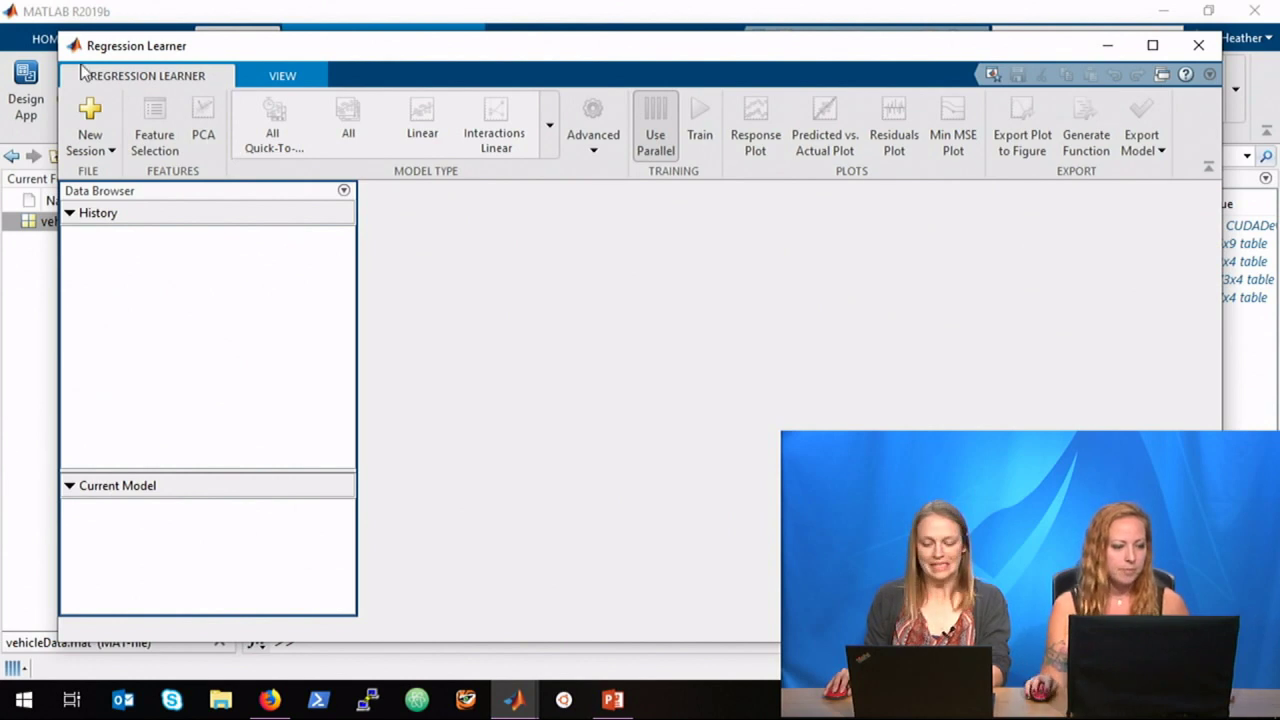
# Start a new session from the carData table with MPG as the response, all eight predictors and 5-fold cross-validation
pyautogui.click(90, 120)
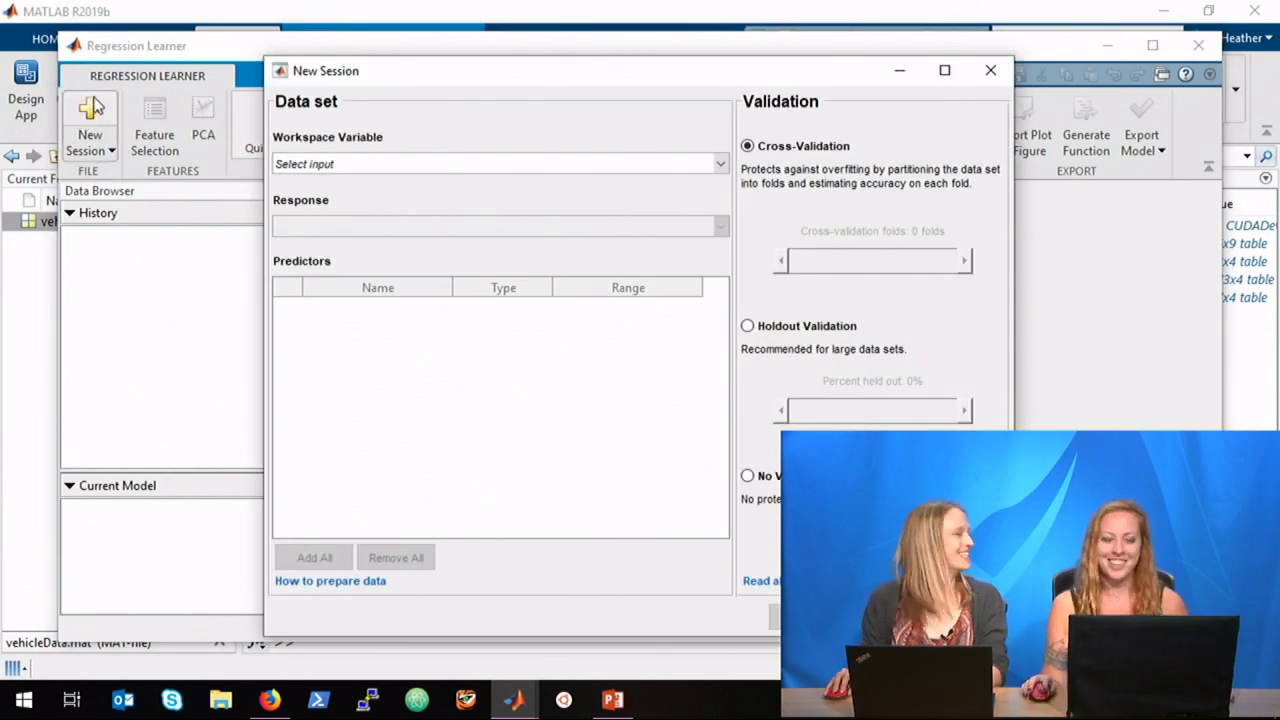
pyautogui.click(400, 163)
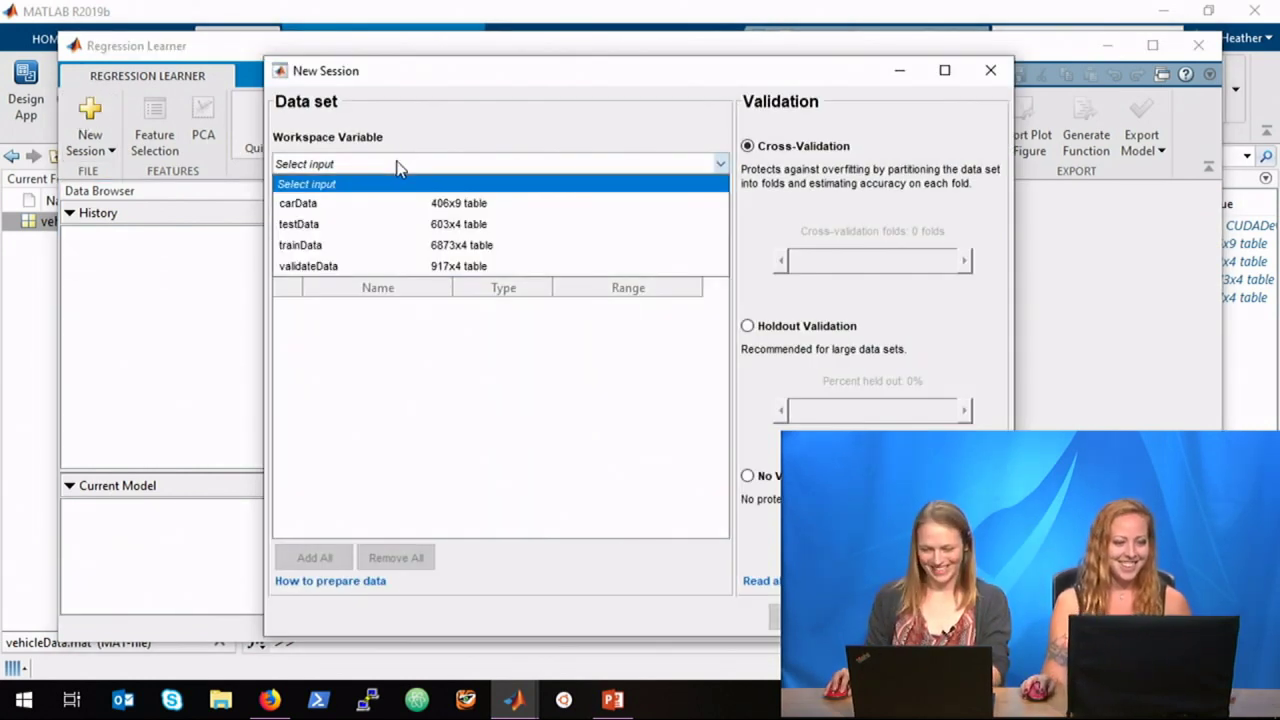
pyautogui.click(379, 212)
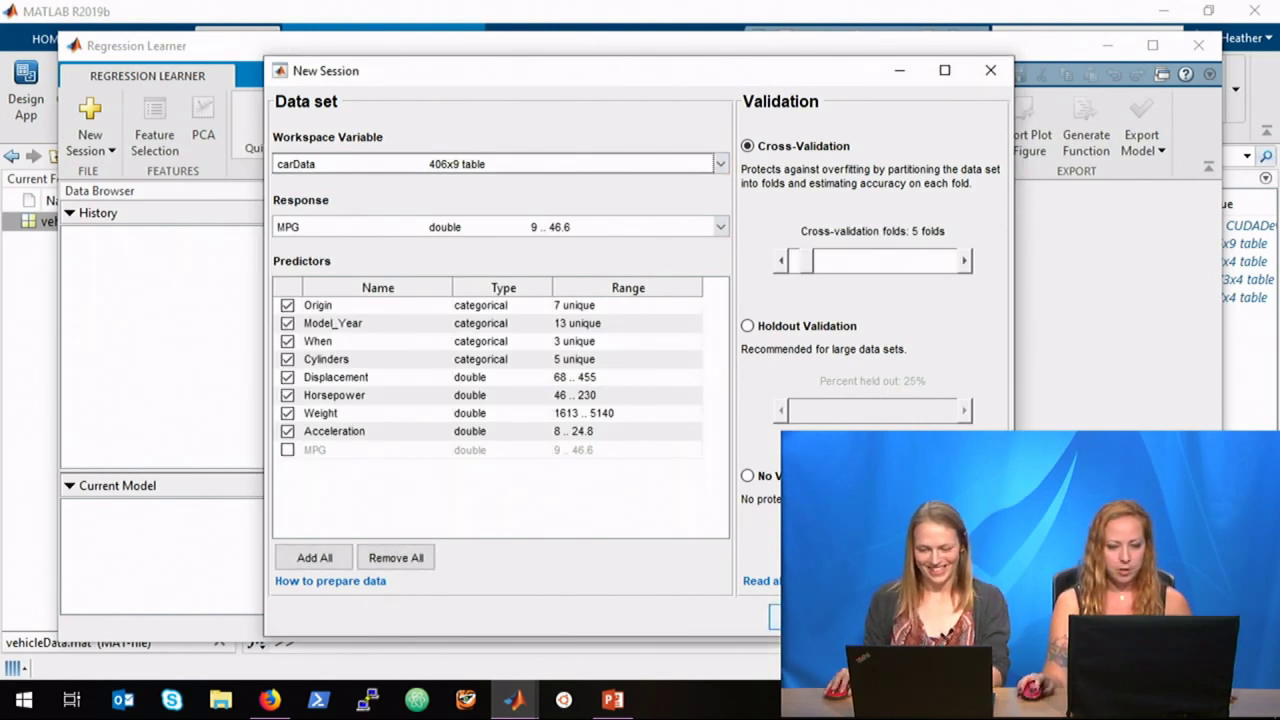
pyautogui.click(800, 617)
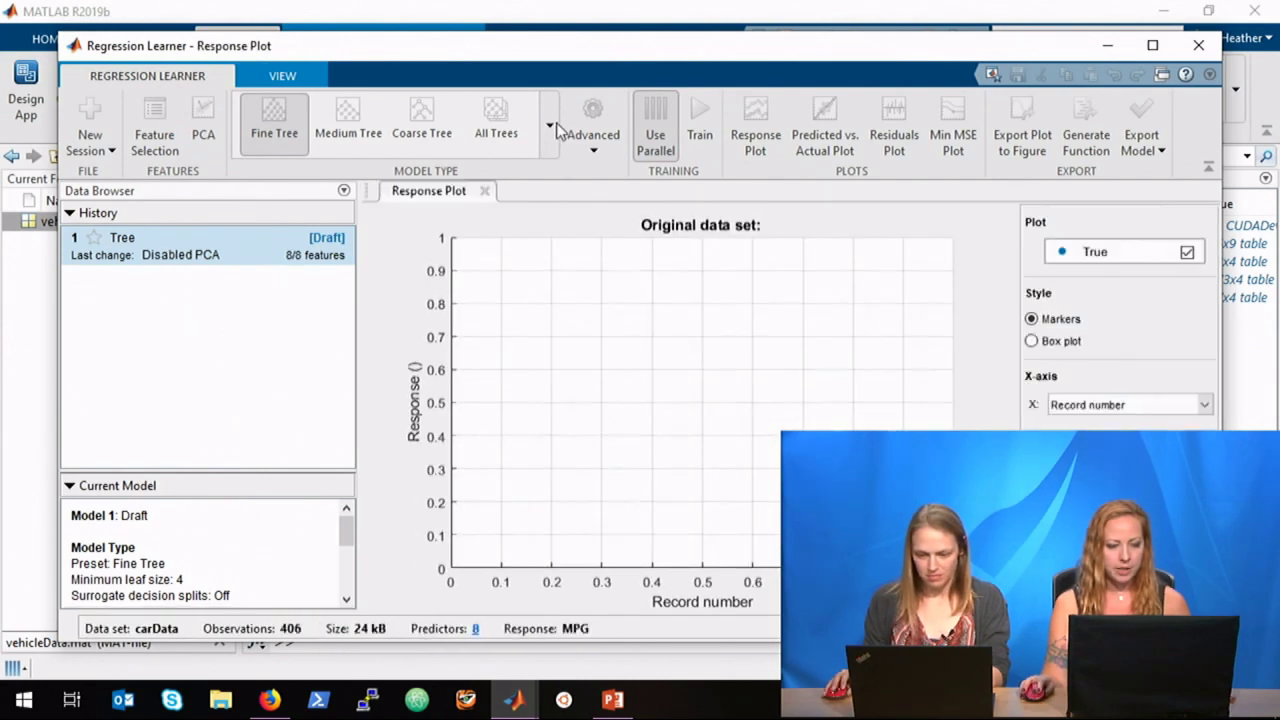
# Review the available regression model types, choose the All preset and train every model on carData
pyautogui.click(551, 126)
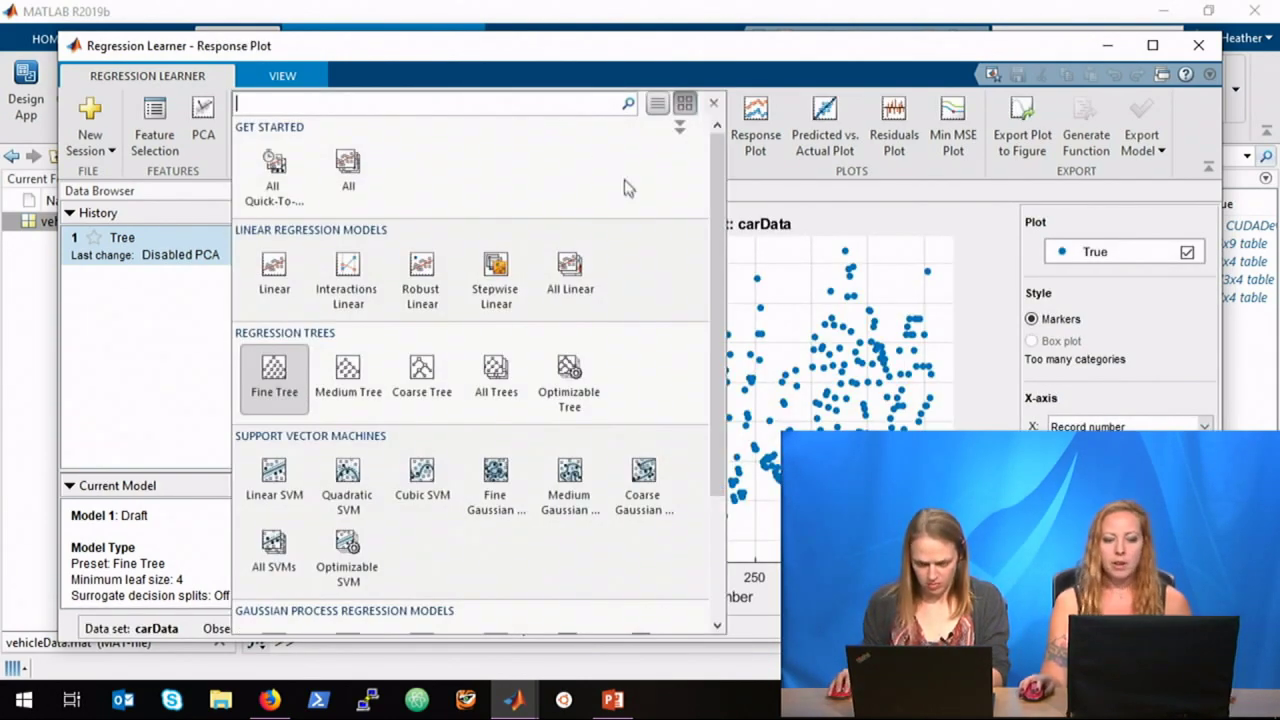
pyautogui.moveTo(714, 180); pyautogui.dragTo(720, 390)
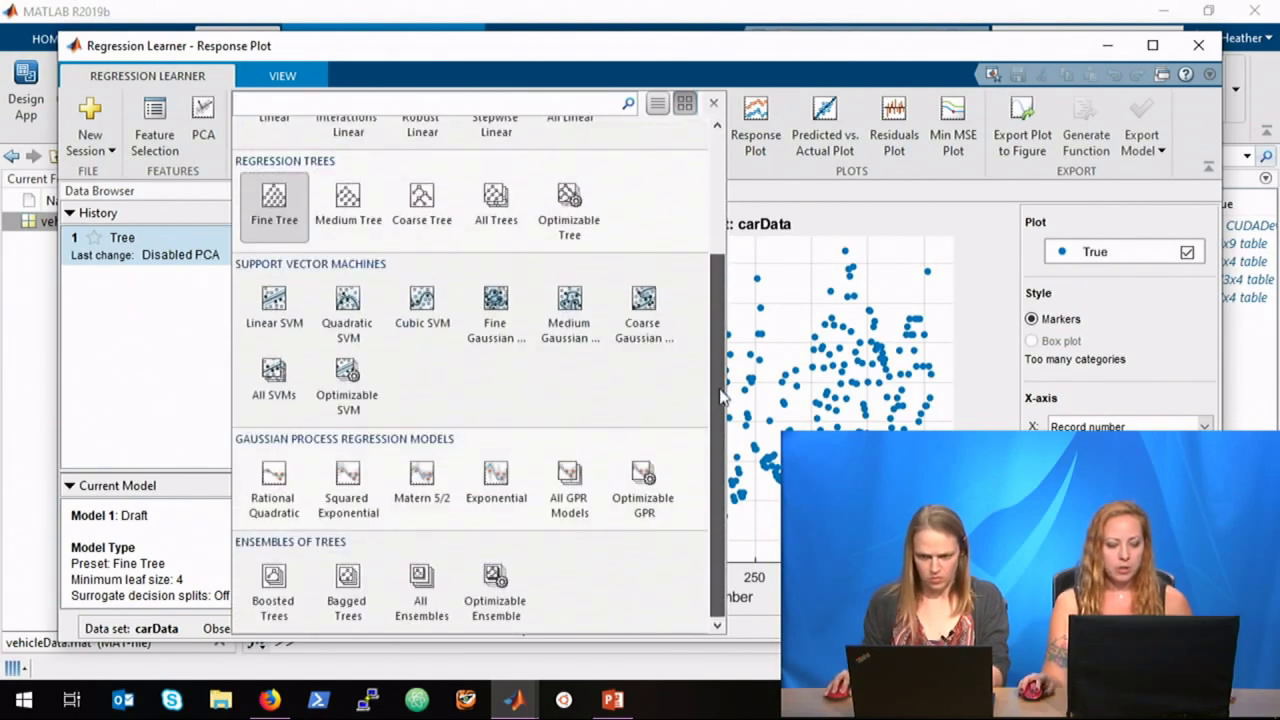
pyautogui.moveTo(720, 316); pyautogui.dragTo(745, 175)
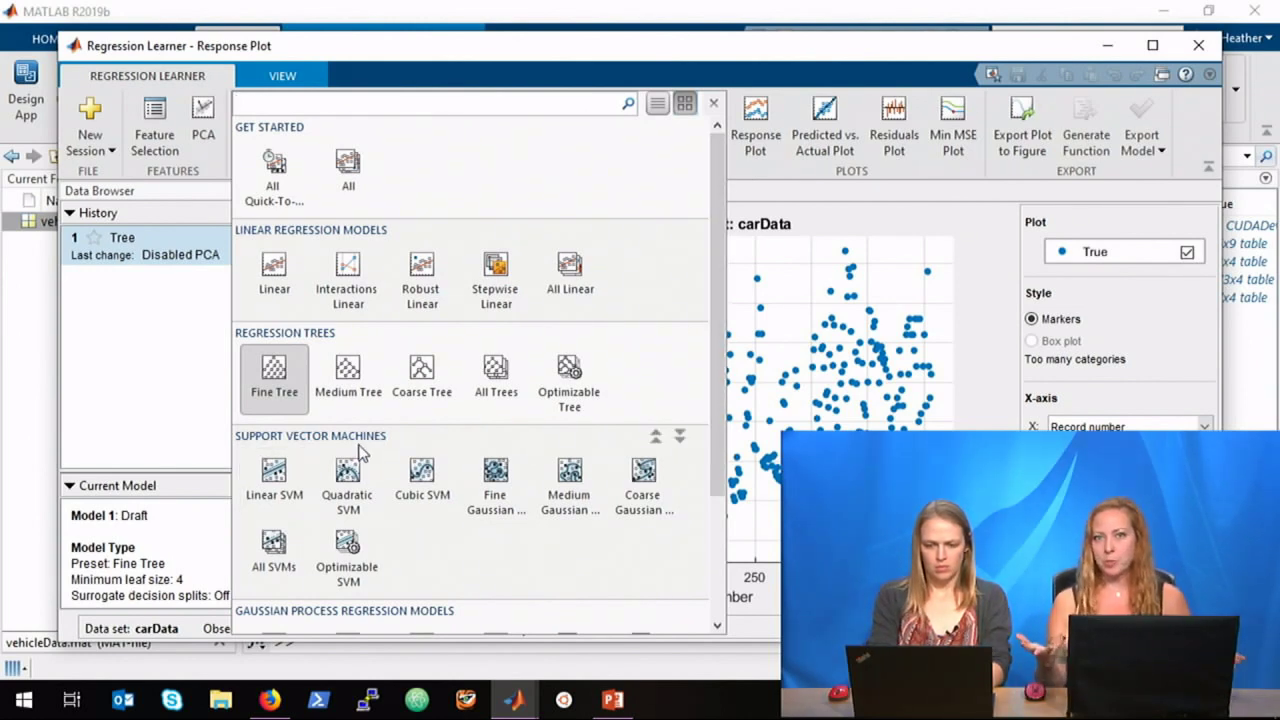
pyautogui.click(352, 170)
pyautogui.click(703, 135)
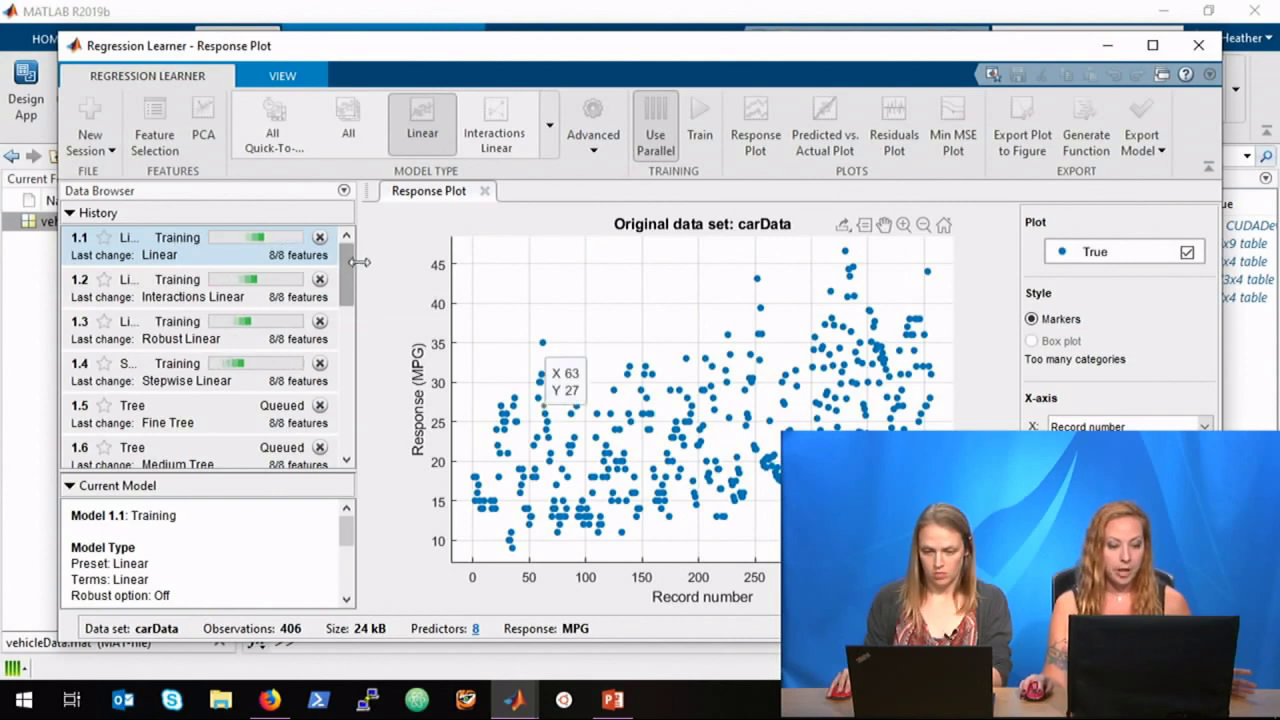
# Widen the model history pane and cancel training of the Stepwise Linear model
pyautogui.moveTo(368, 260); pyautogui.dragTo(396, 262)
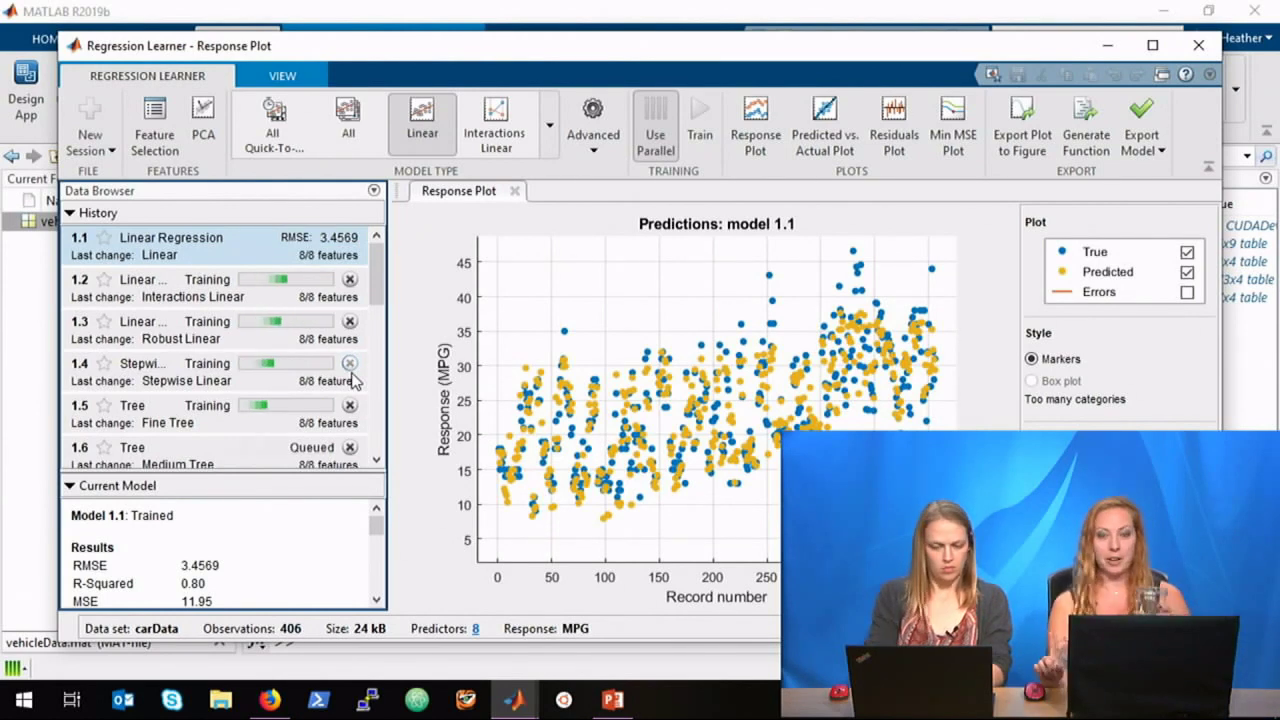
pyautogui.click(351, 371)
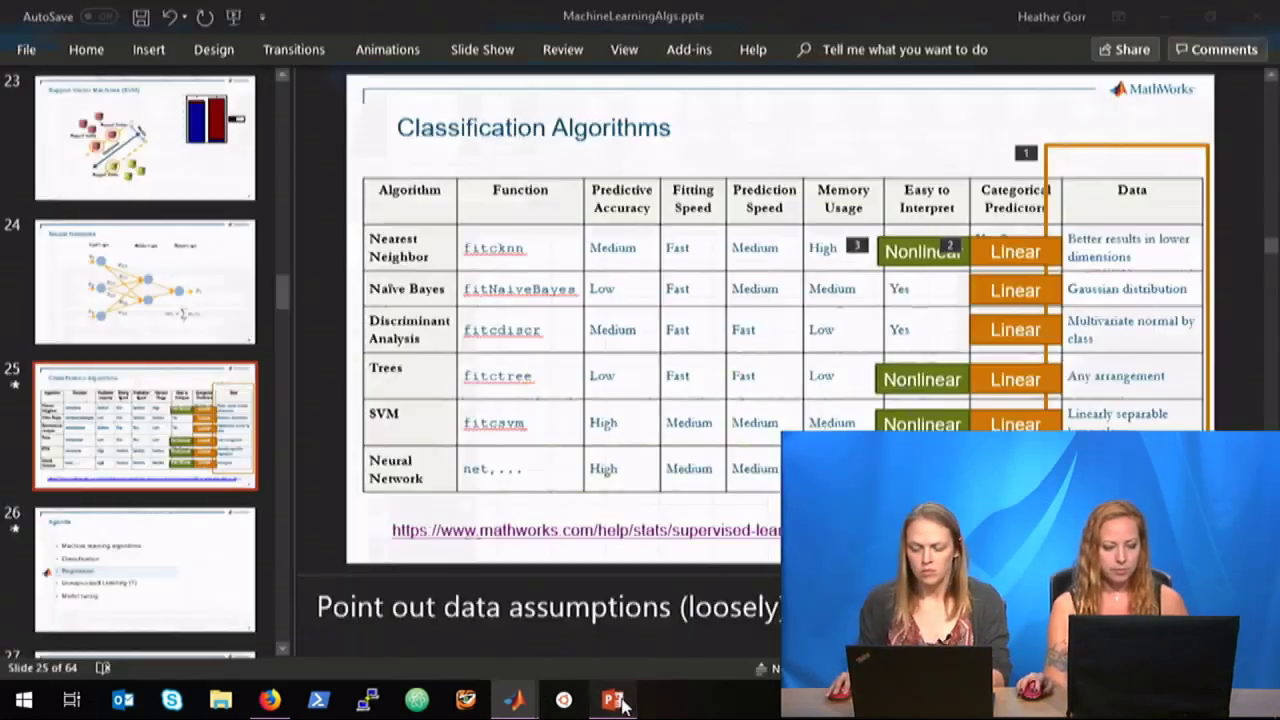
# Switch to MachineLearningAlgs.pptx in PowerPoint and present from the Classification Algorithms slide through Linear Regression Models to Ignoring Outliers
pyautogui.click(612, 699)
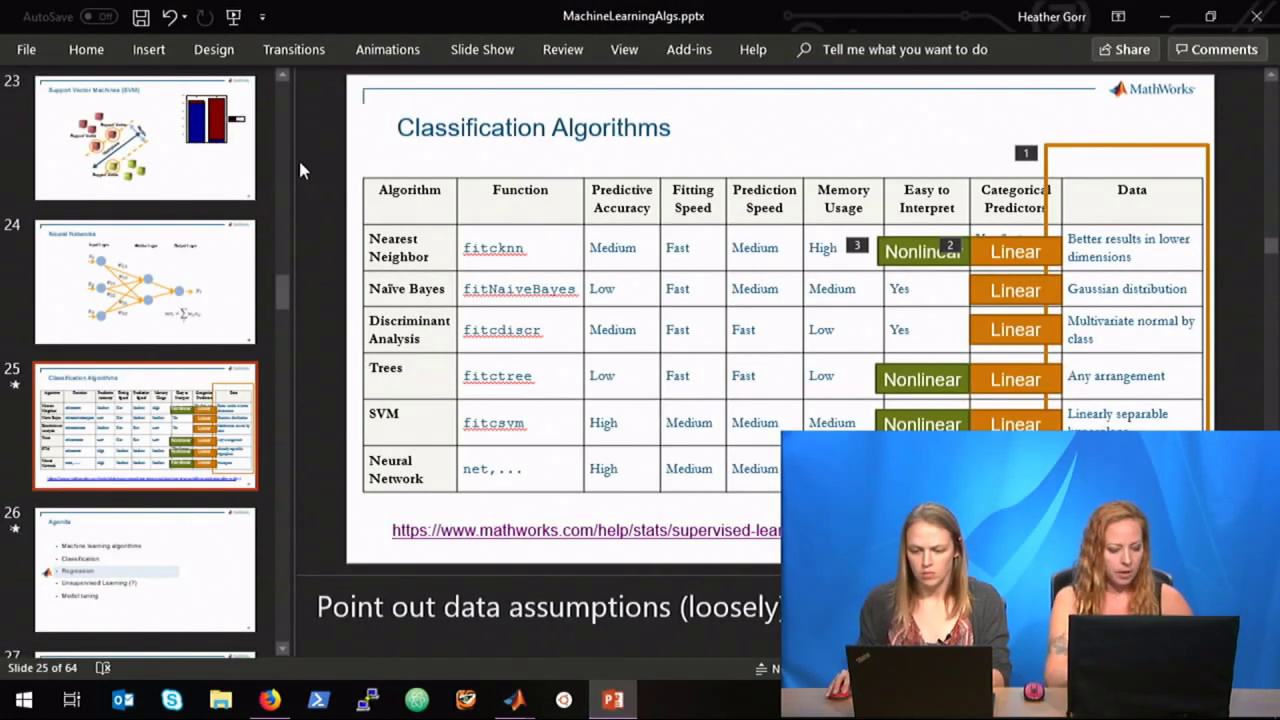
pyautogui.hotkey('shift', 'F5')
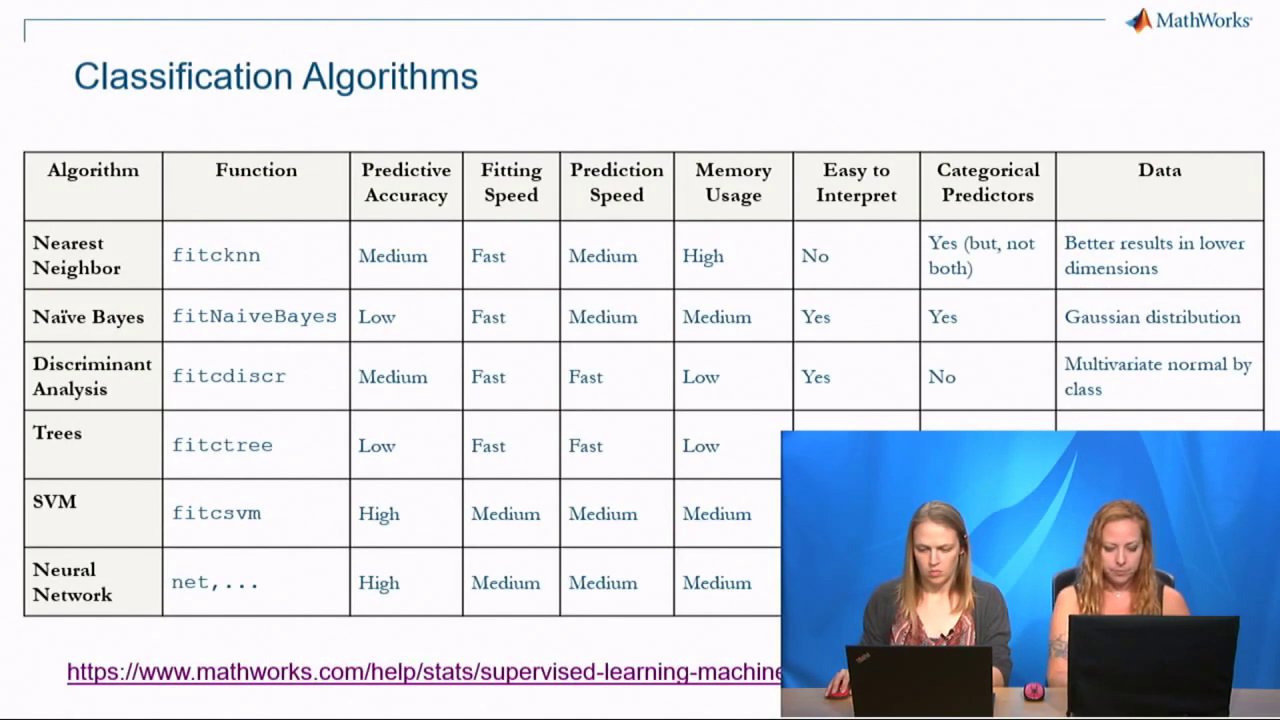
pyautogui.press('Right')
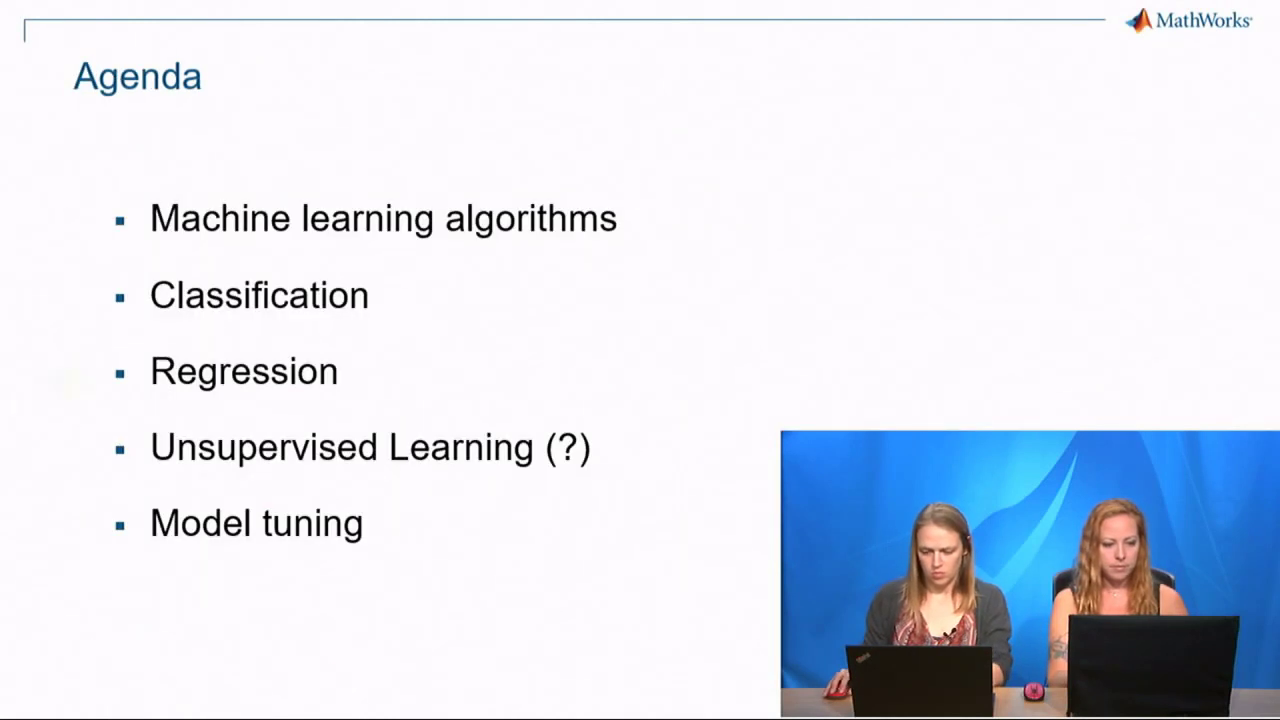
pyautogui.press('Right')
pyautogui.press('Right')
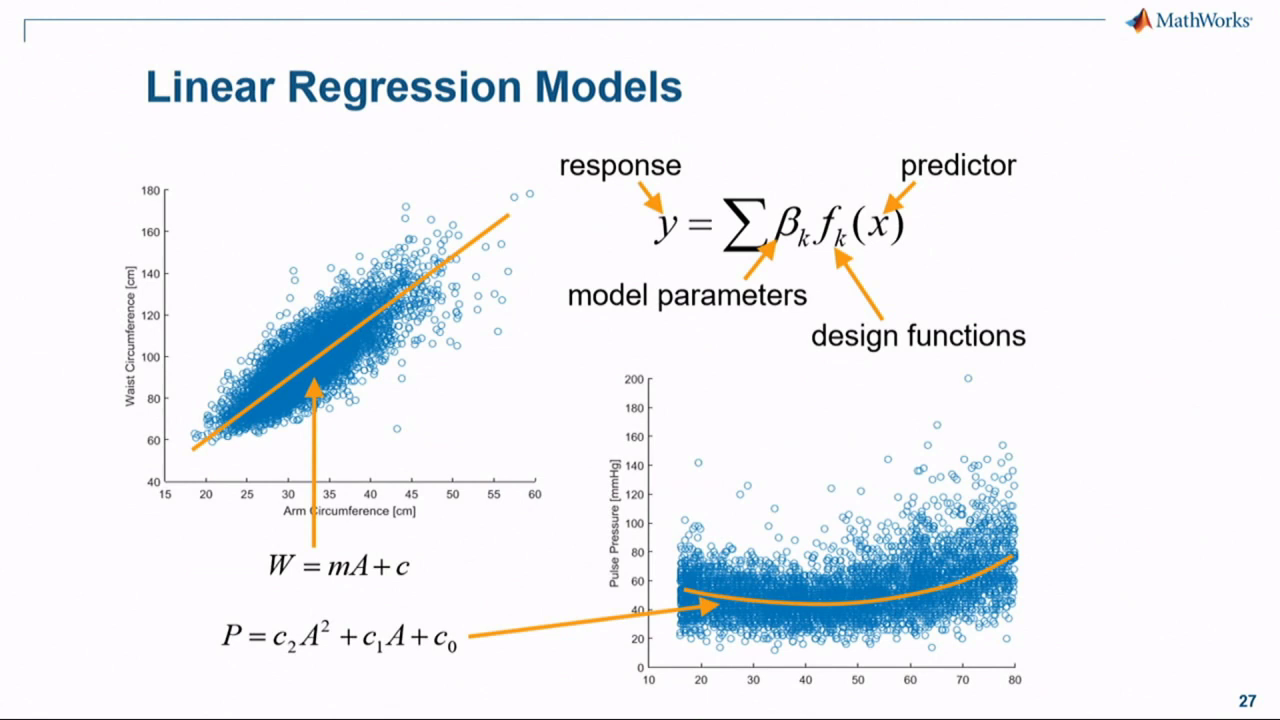
pyautogui.click(988, 366)
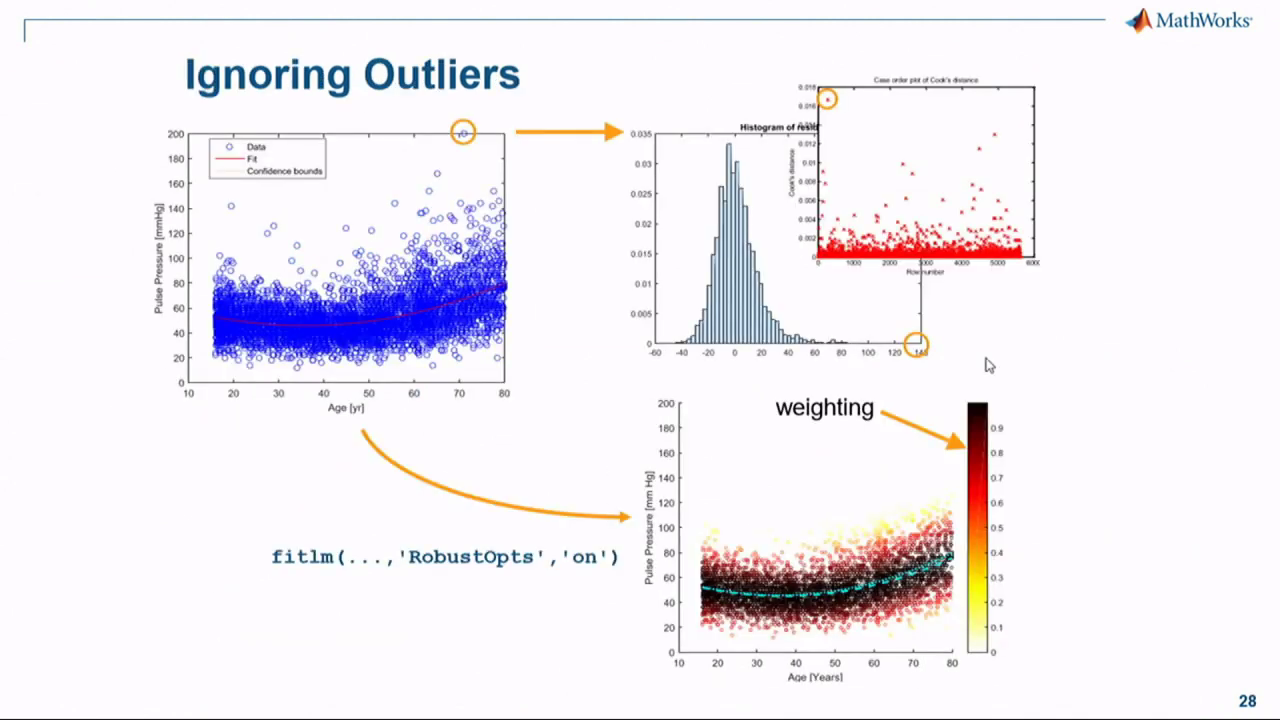